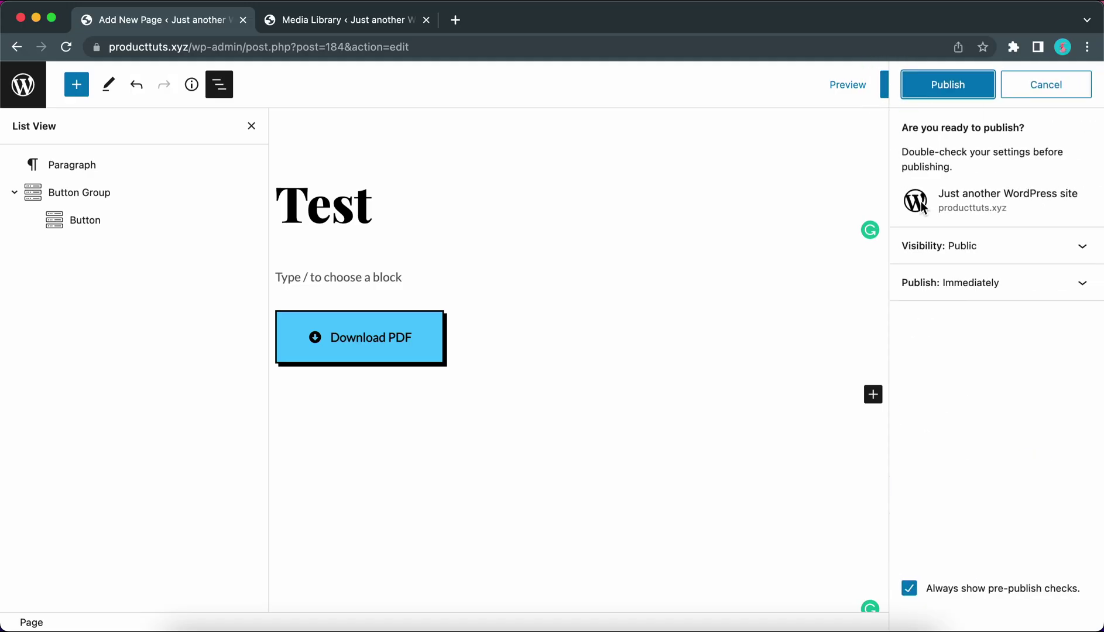
Publish the Test page and view the live page.
left_click(959, 94)
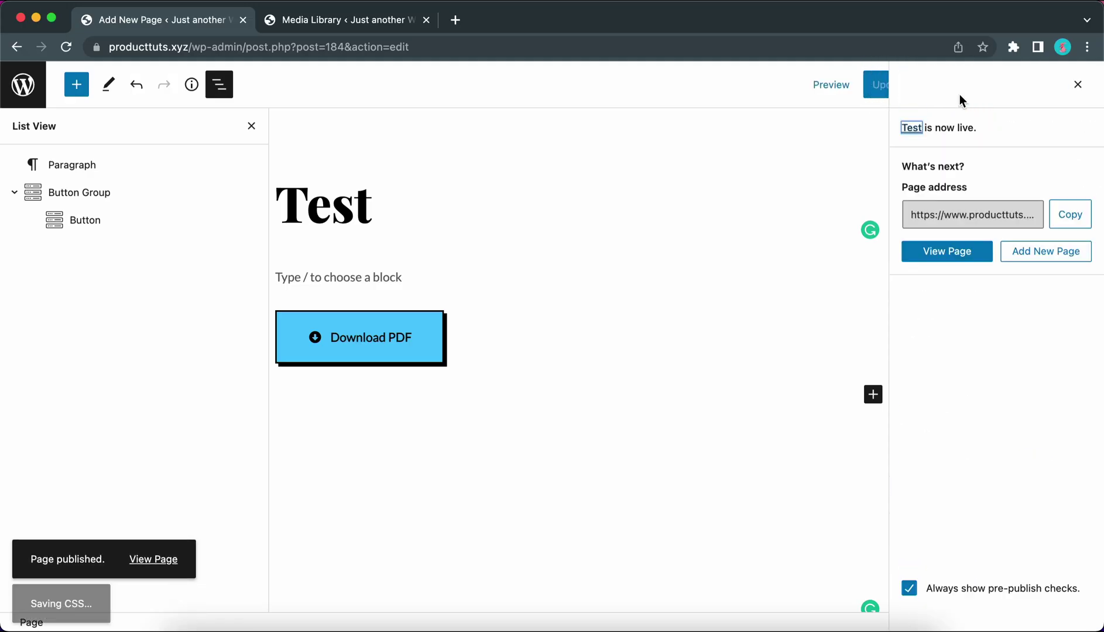
left_click(163, 538)
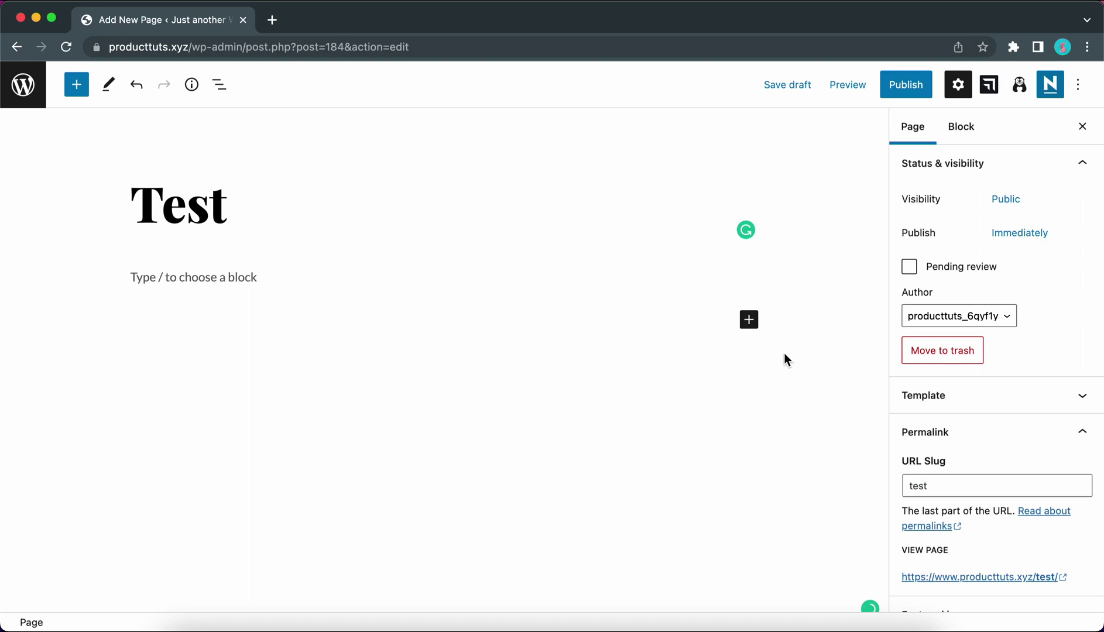
Insert an Otter Button Group and label its first button 'Download PDF'.
left_click(749, 320)
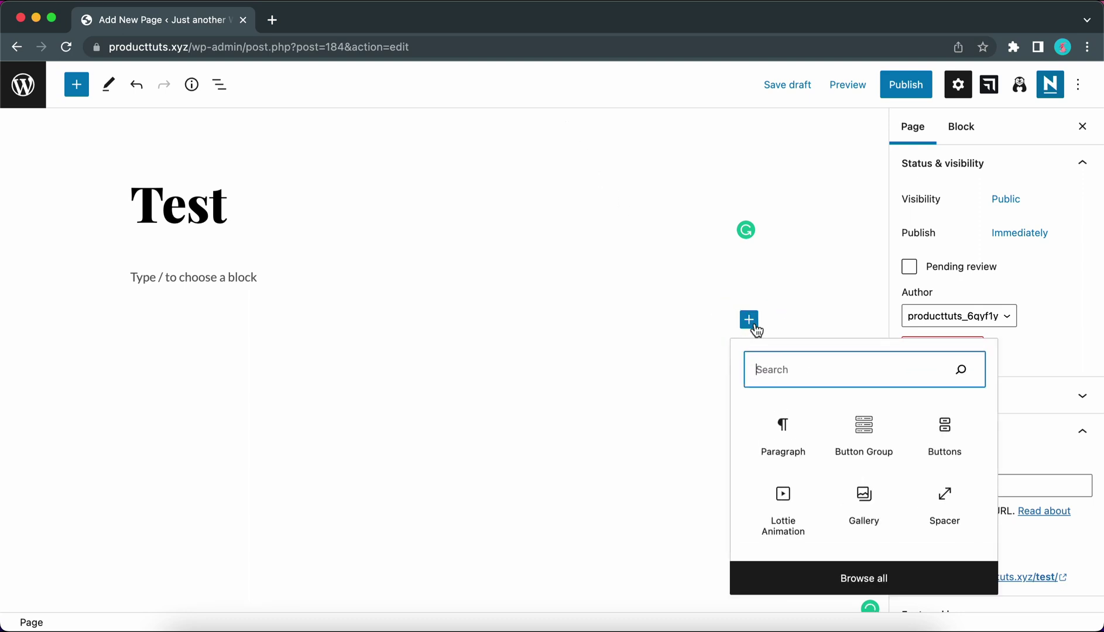
left_click(868, 432)
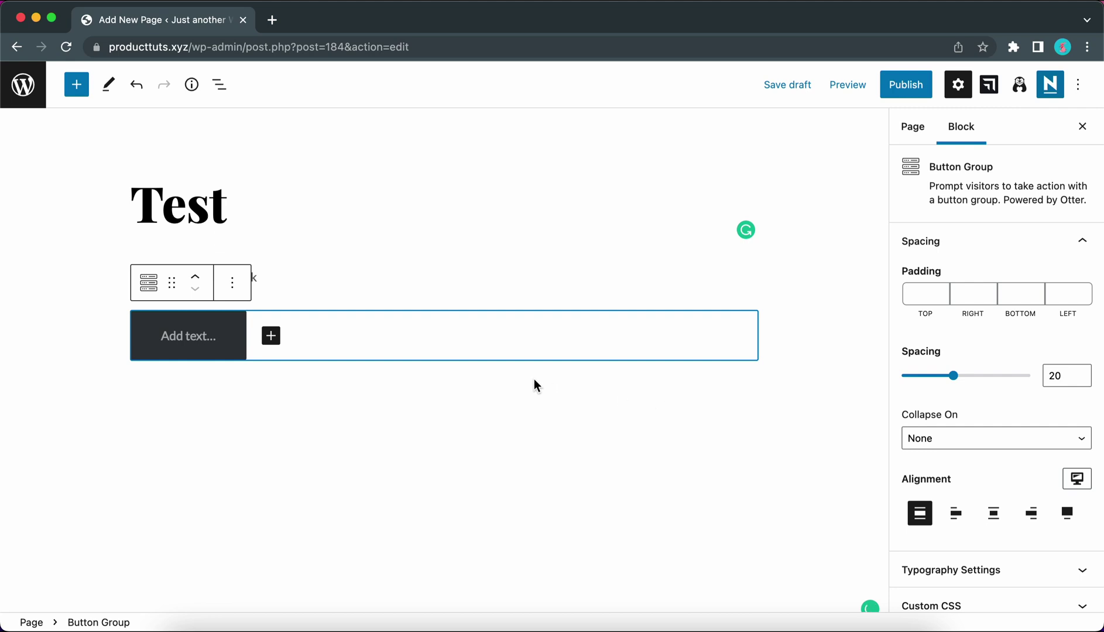
left_click(179, 348)
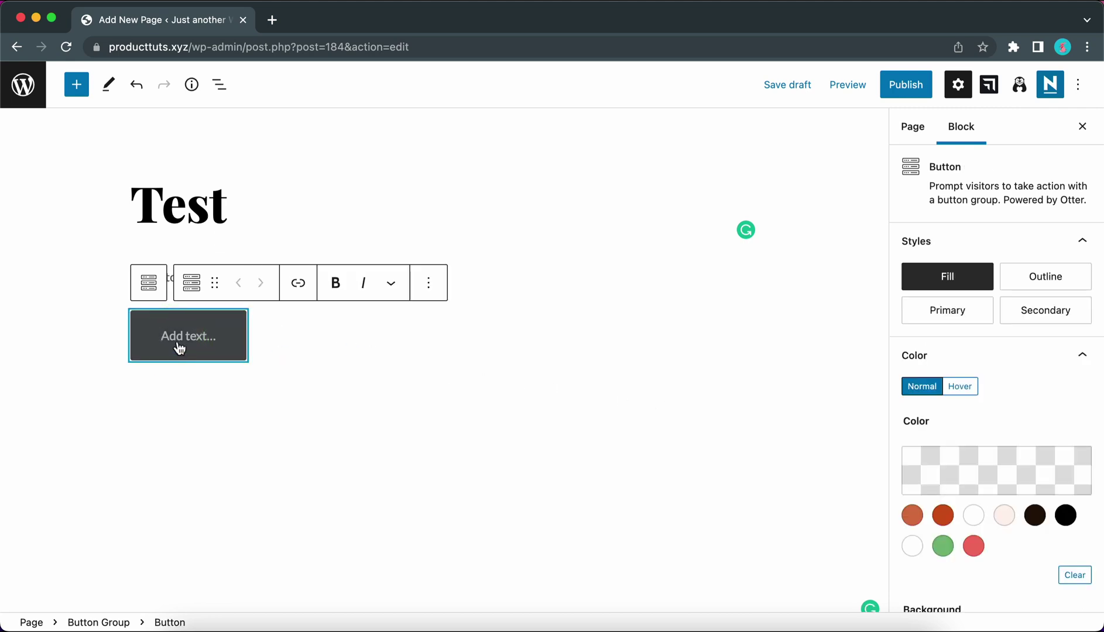
type("Download ")
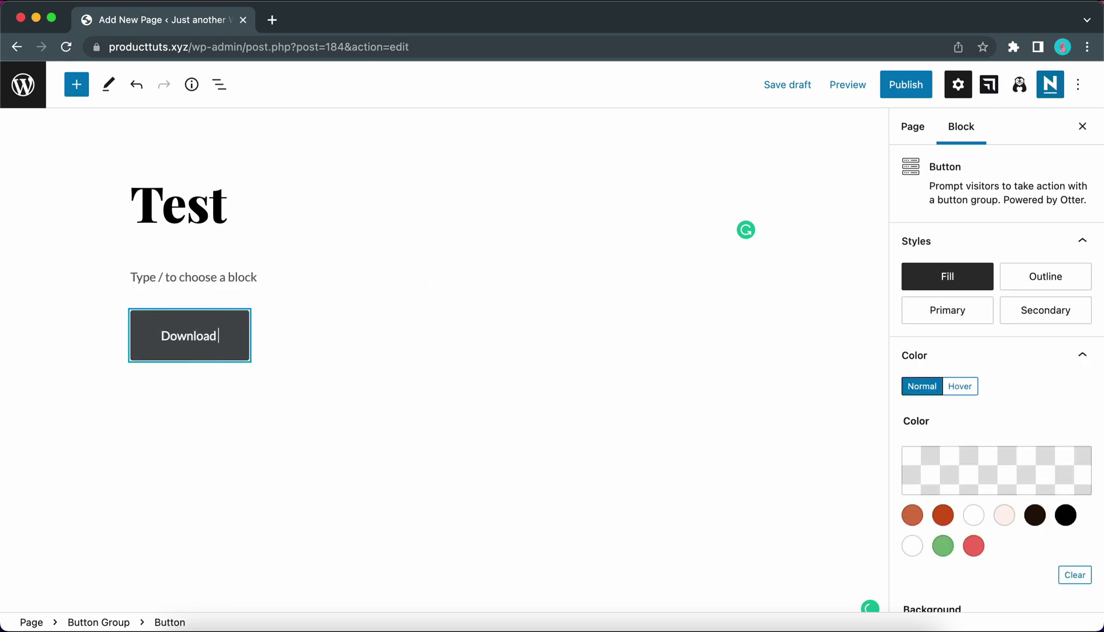
type("PDF")
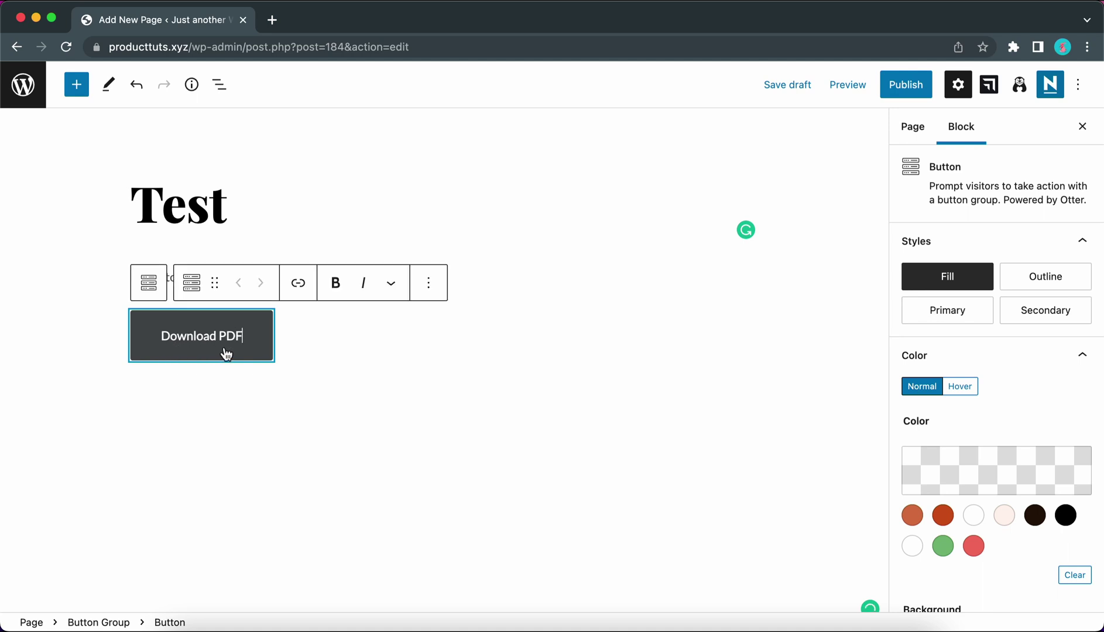
Add a second button labelled 'Learn More' to the group.
left_click(295, 341)
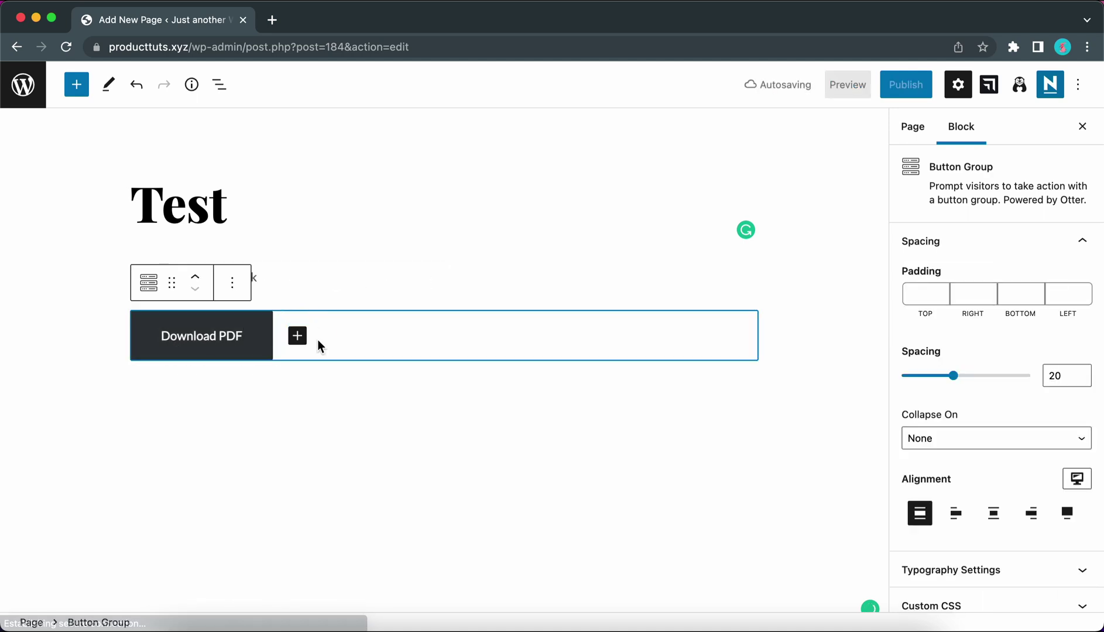
left_click(299, 337)
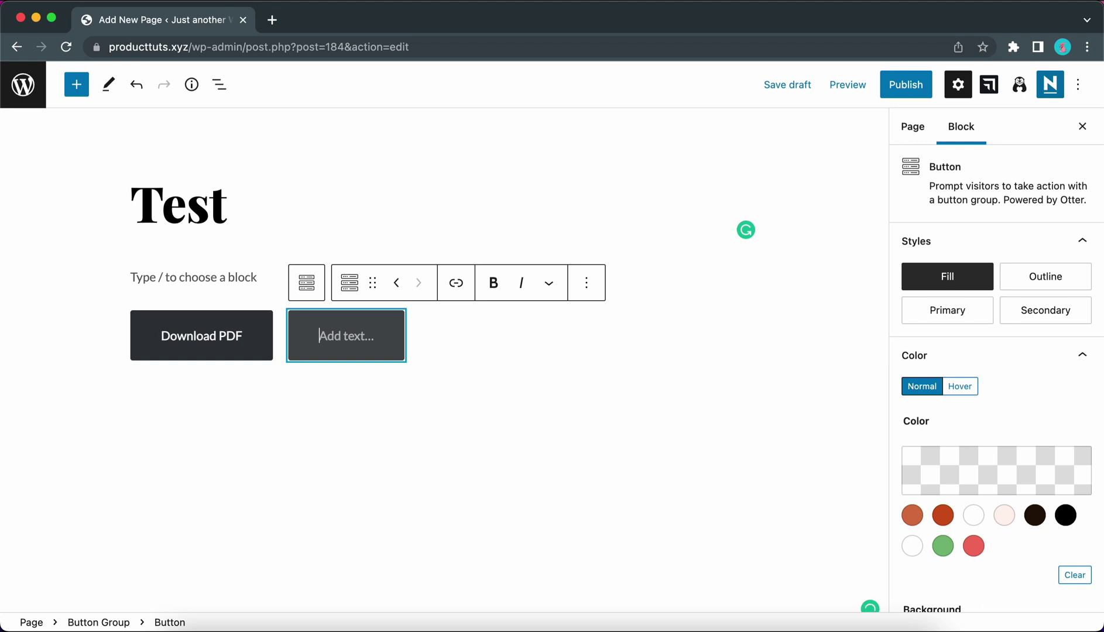
type("Learn More")
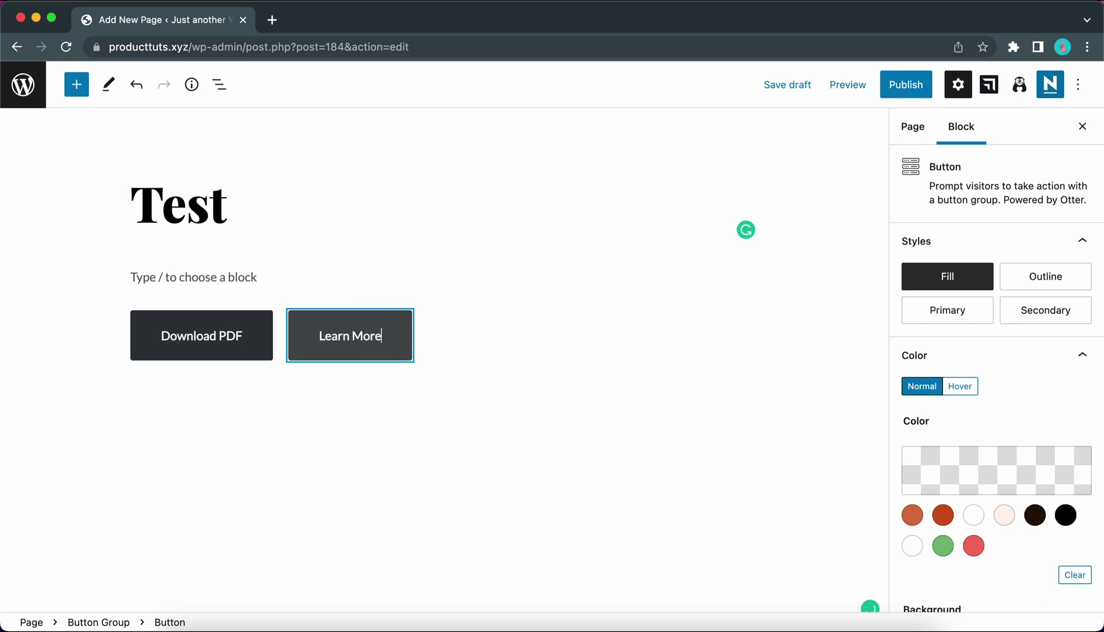
Select the Download PDF button through List View and give it the Primary style.
left_click(221, 86)
left_click(125, 197)
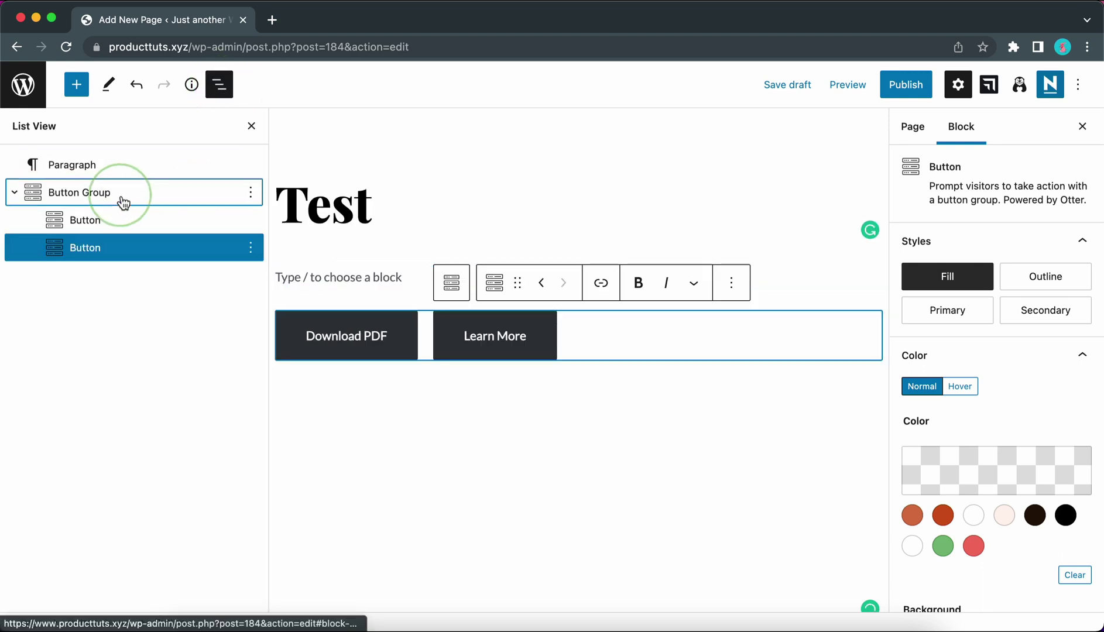
left_click(126, 227)
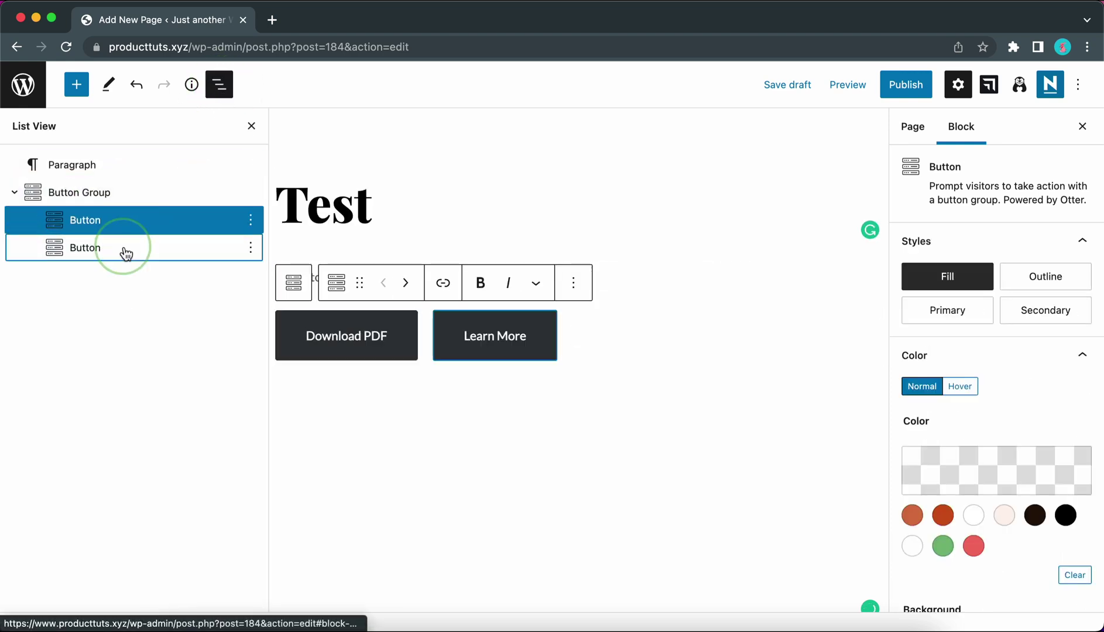
left_click(124, 251)
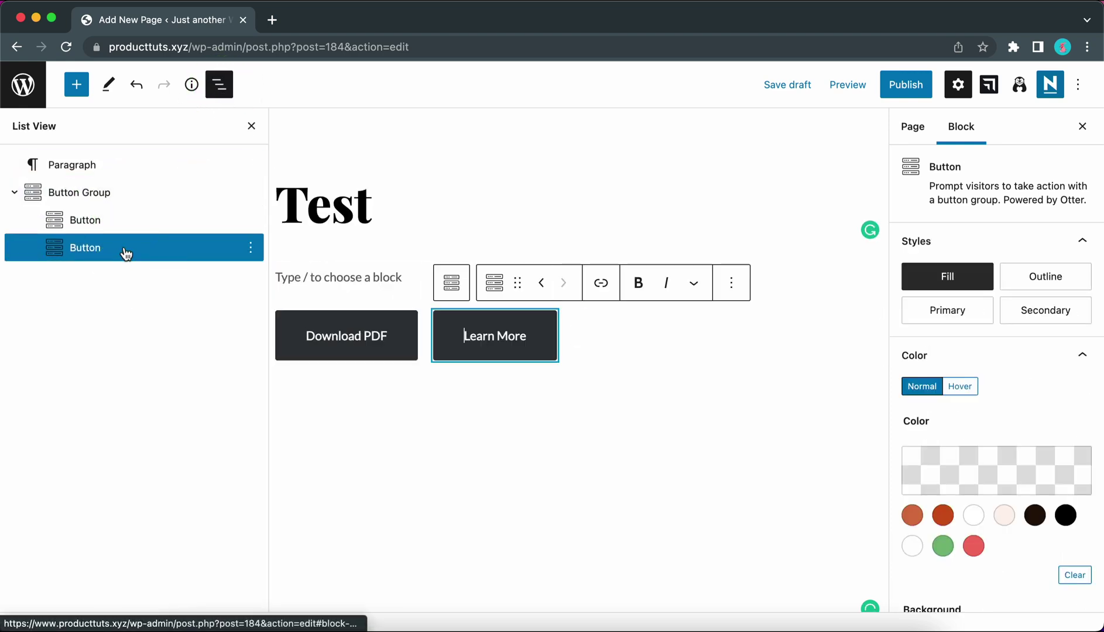
left_click(410, 359)
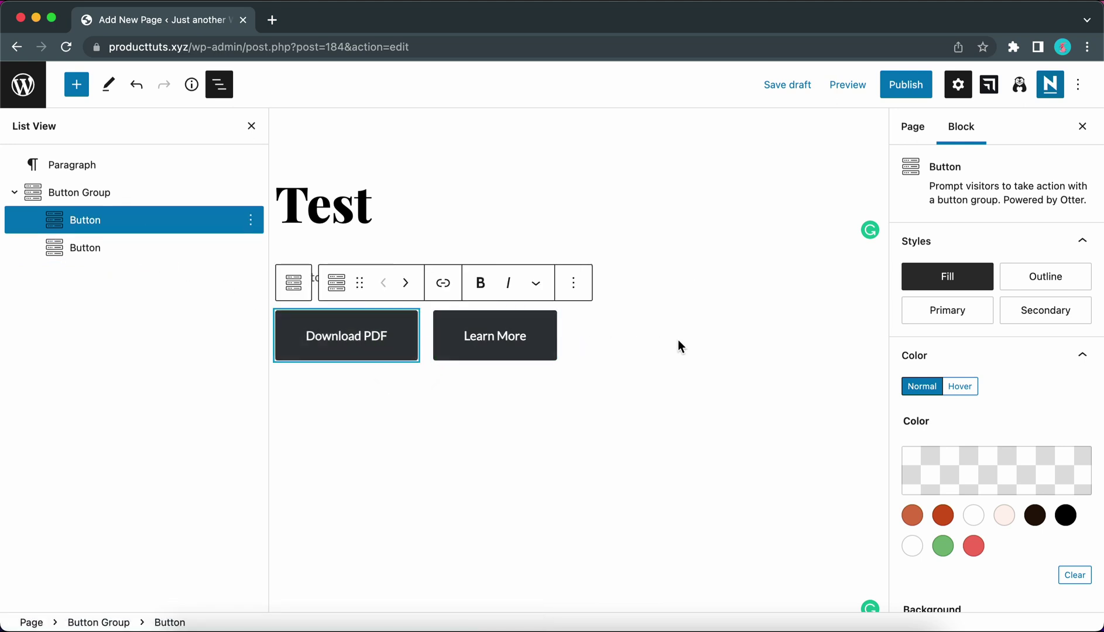
left_click(973, 311)
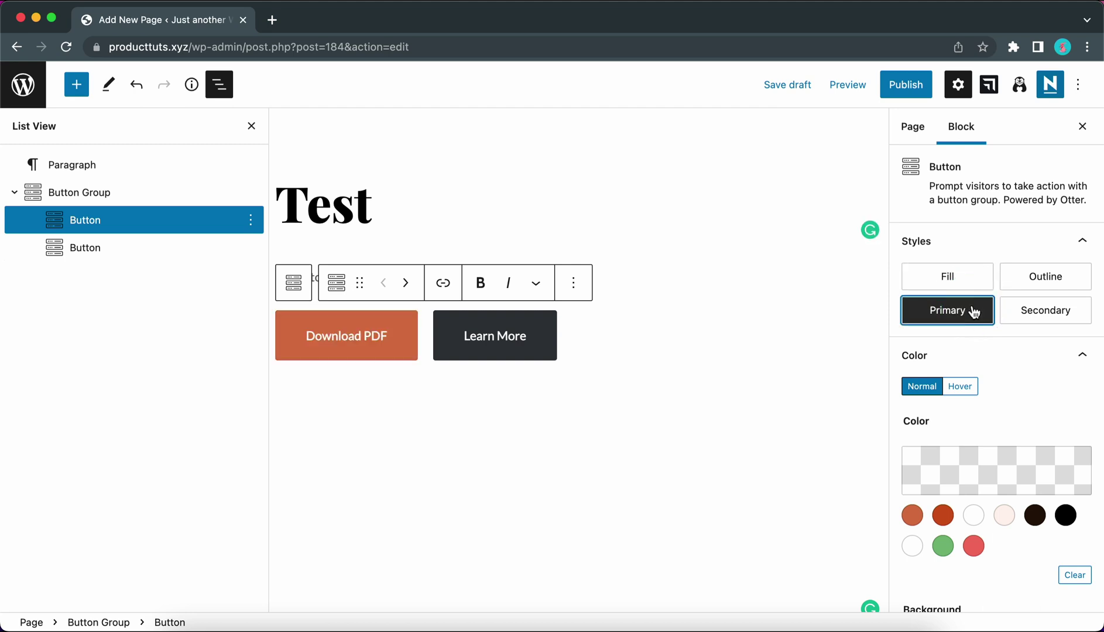
Try the Outline style on Learn More, then remove the Learn More button.
left_click(542, 336)
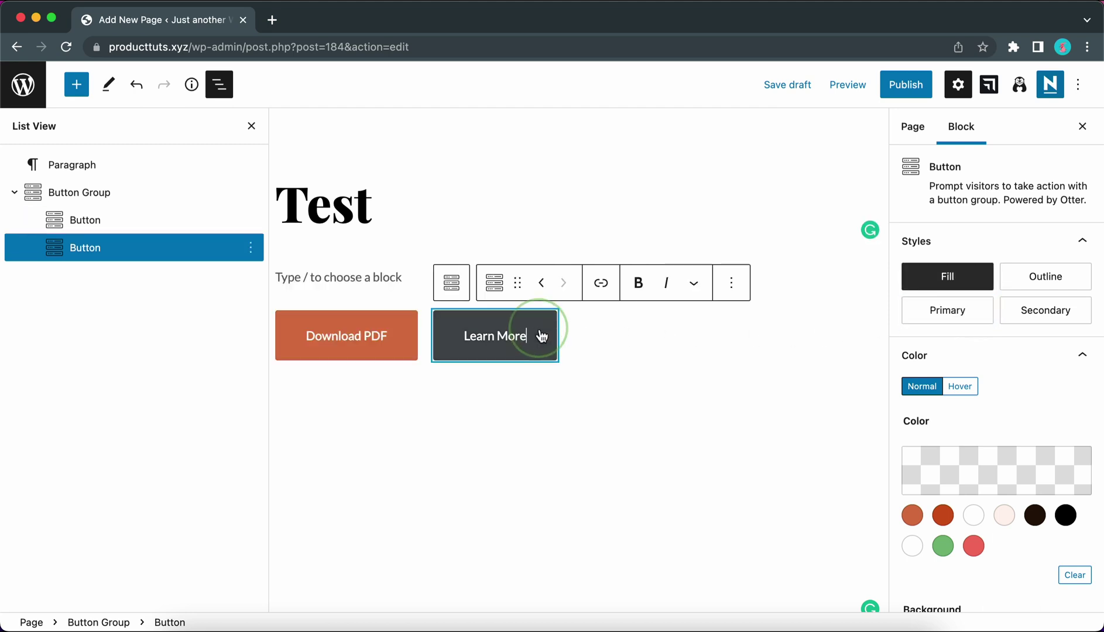
left_click(1017, 286)
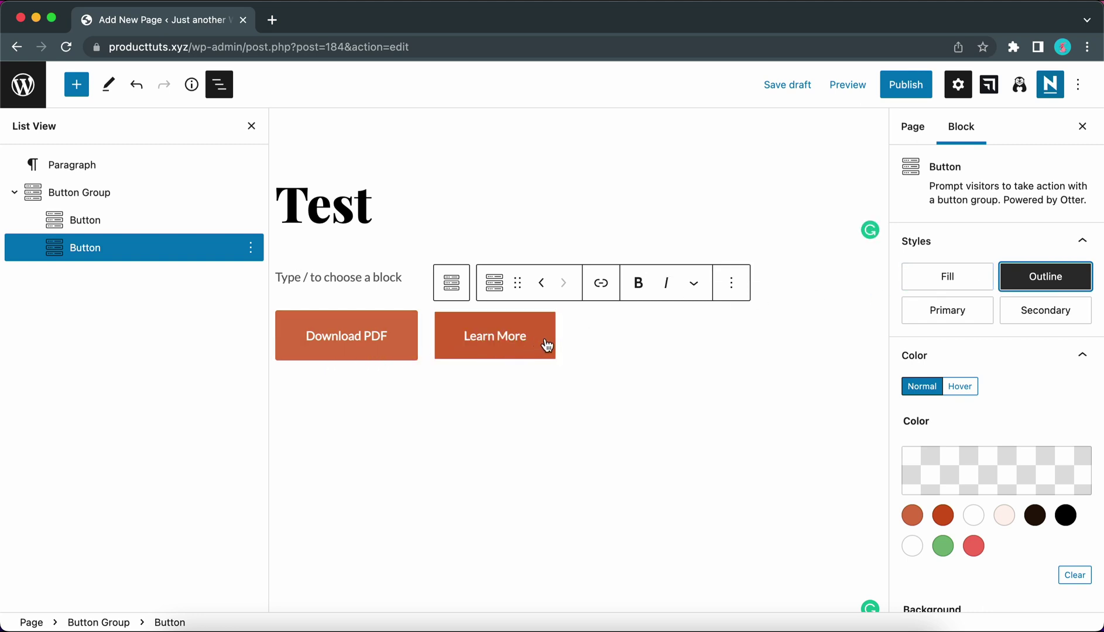
left_click(732, 295)
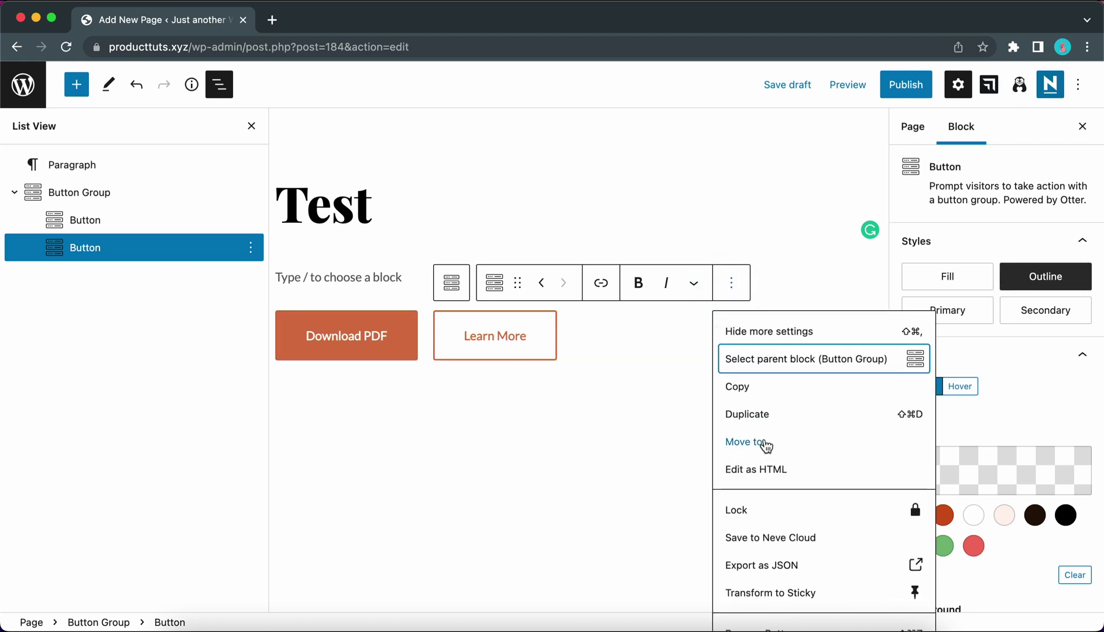
left_click(251, 248)
left_click(326, 591)
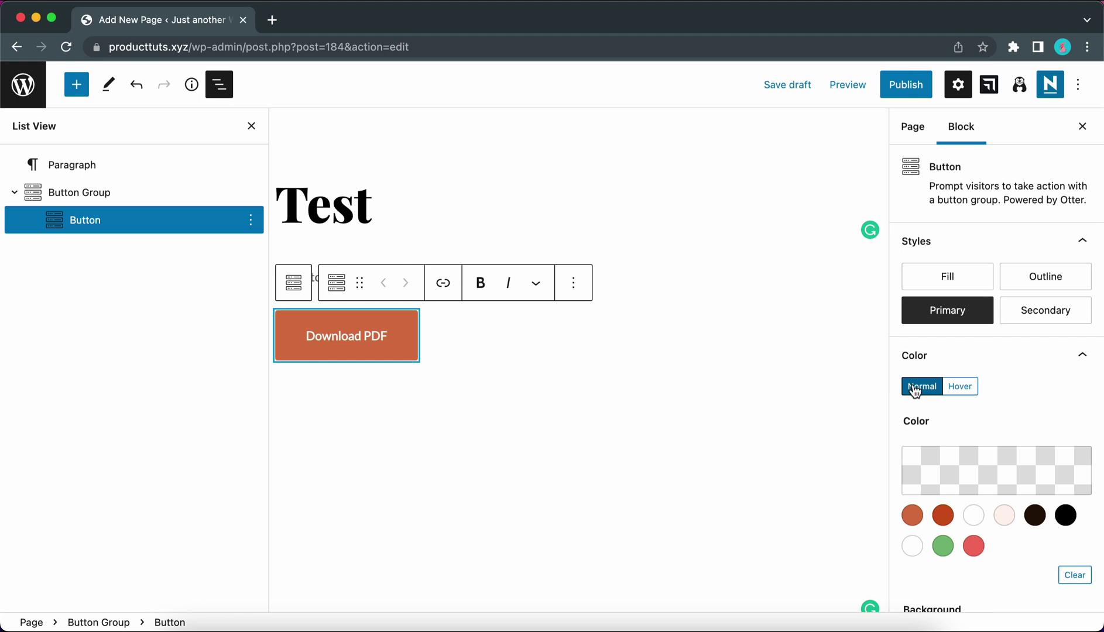
Set the Download PDF button's normal text colour to black.
left_click(971, 463)
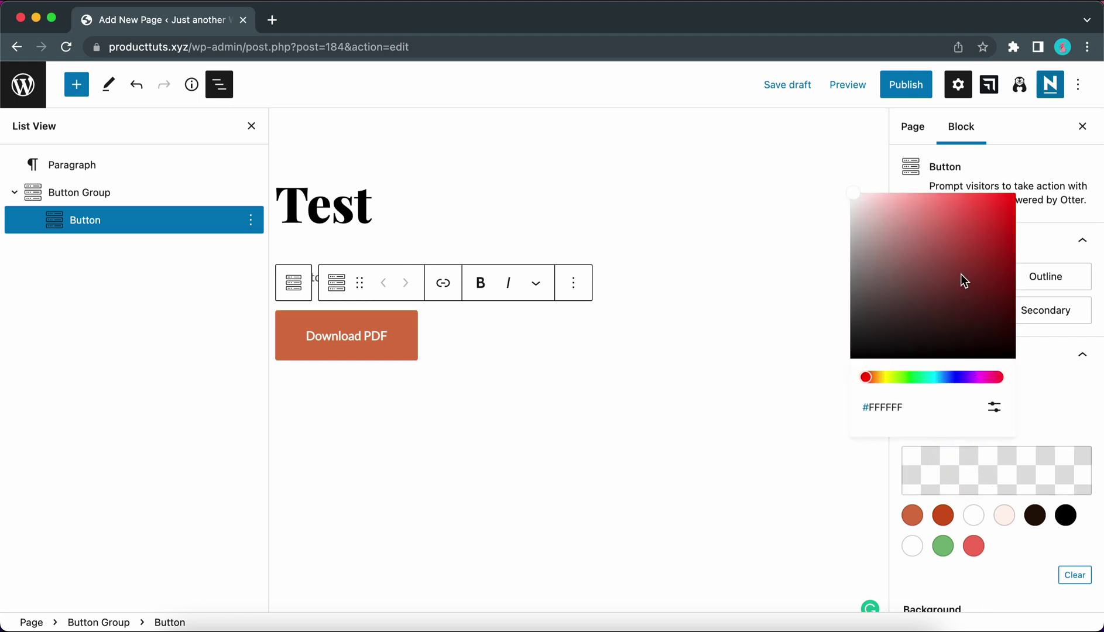
left_click_drag(960, 275, 1022, 385)
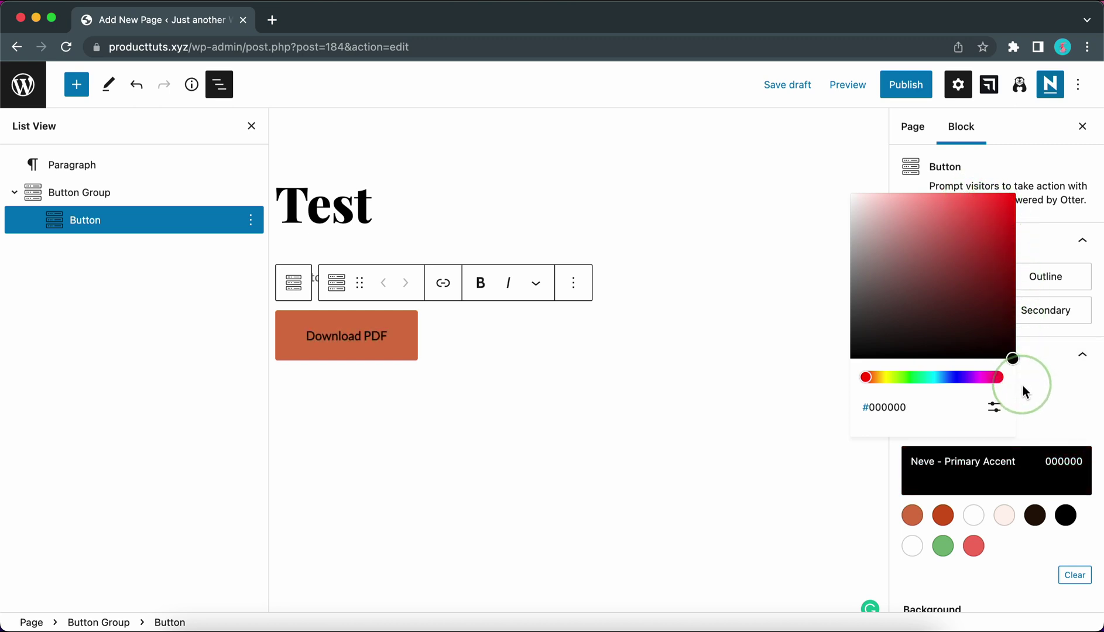
left_click(892, 455)
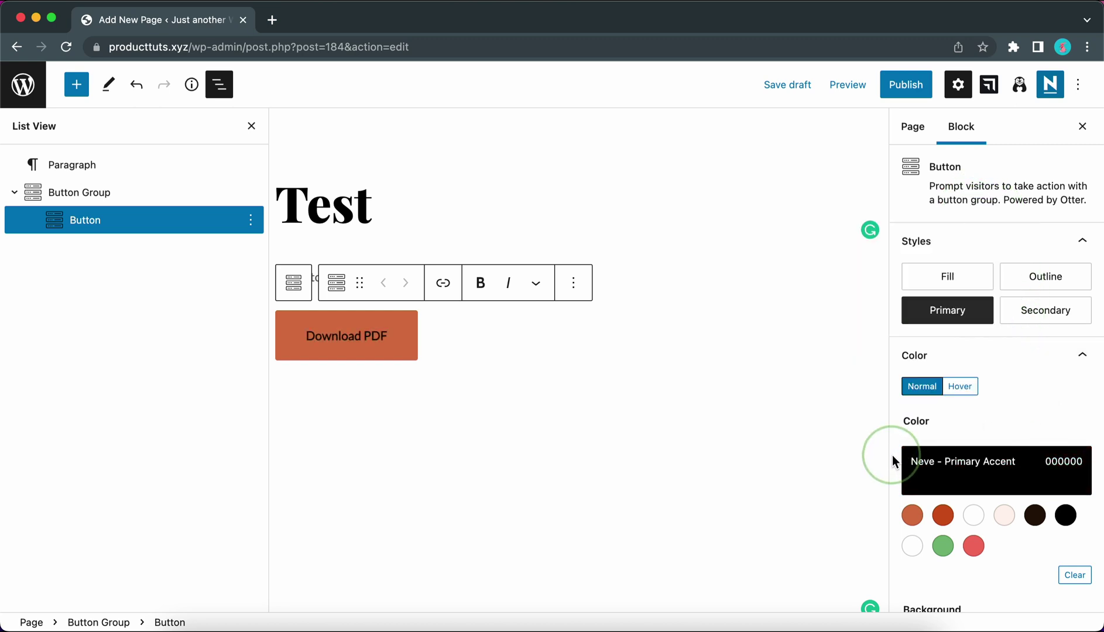
Try a white hover text colour, then clear it and return to Normal colours.
left_click(972, 390)
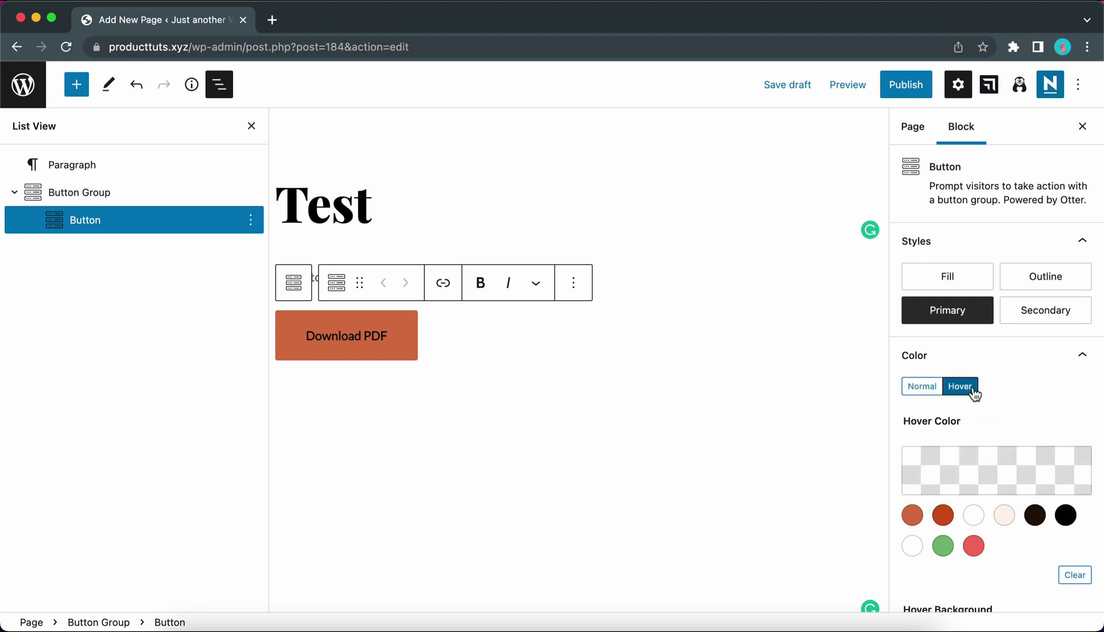
left_click(972, 468)
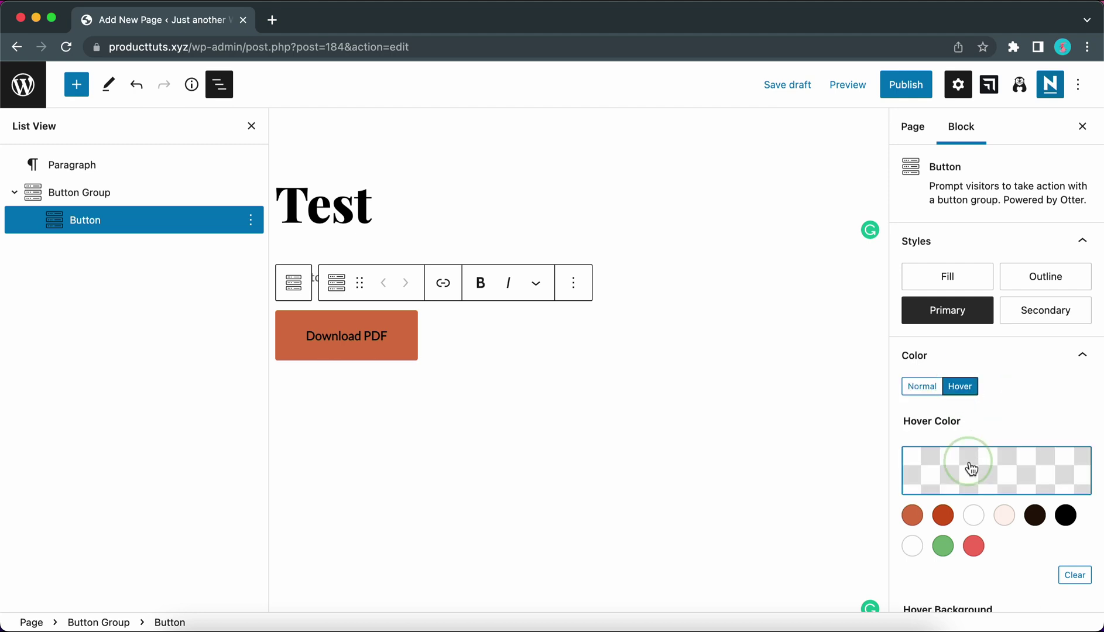
left_click(926, 265)
left_click_drag(926, 264, 850, 186)
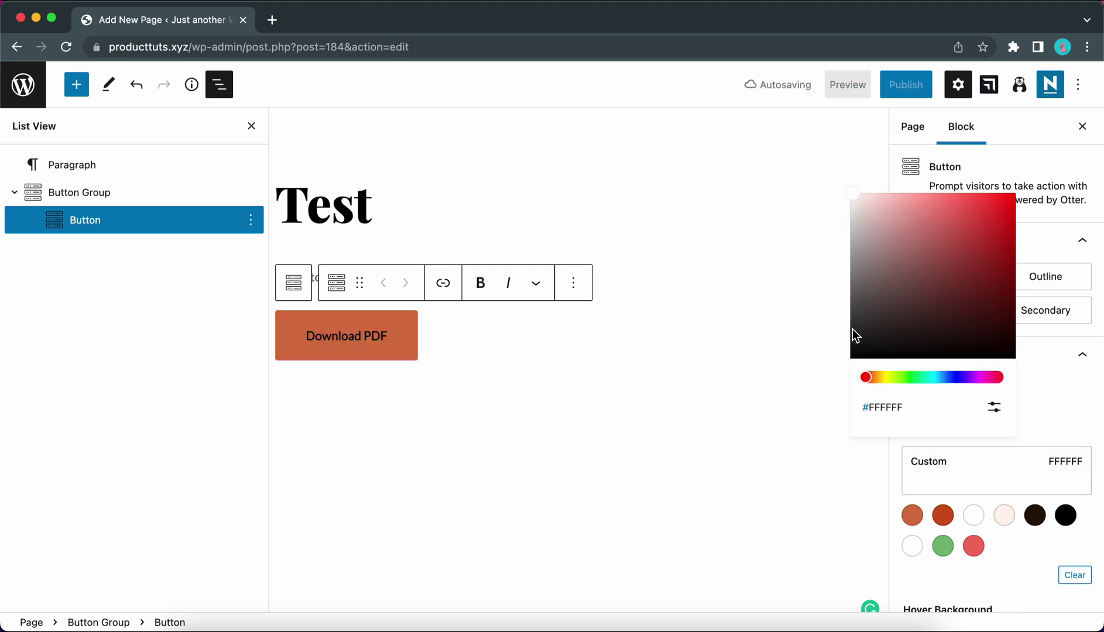
left_click(901, 462)
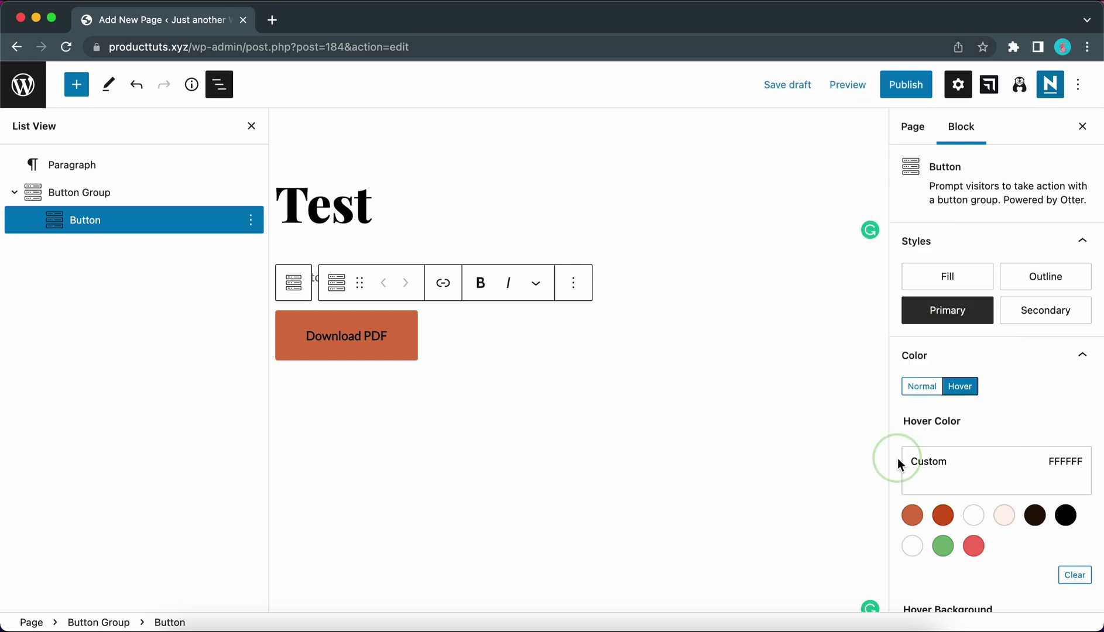
left_click(1084, 580)
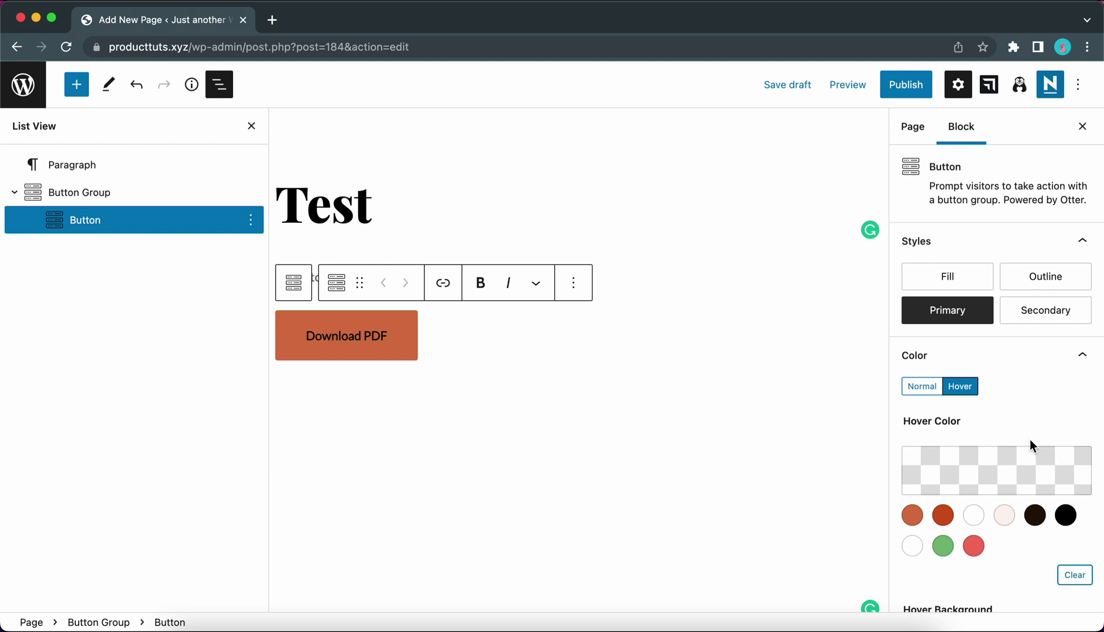
left_click(922, 389)
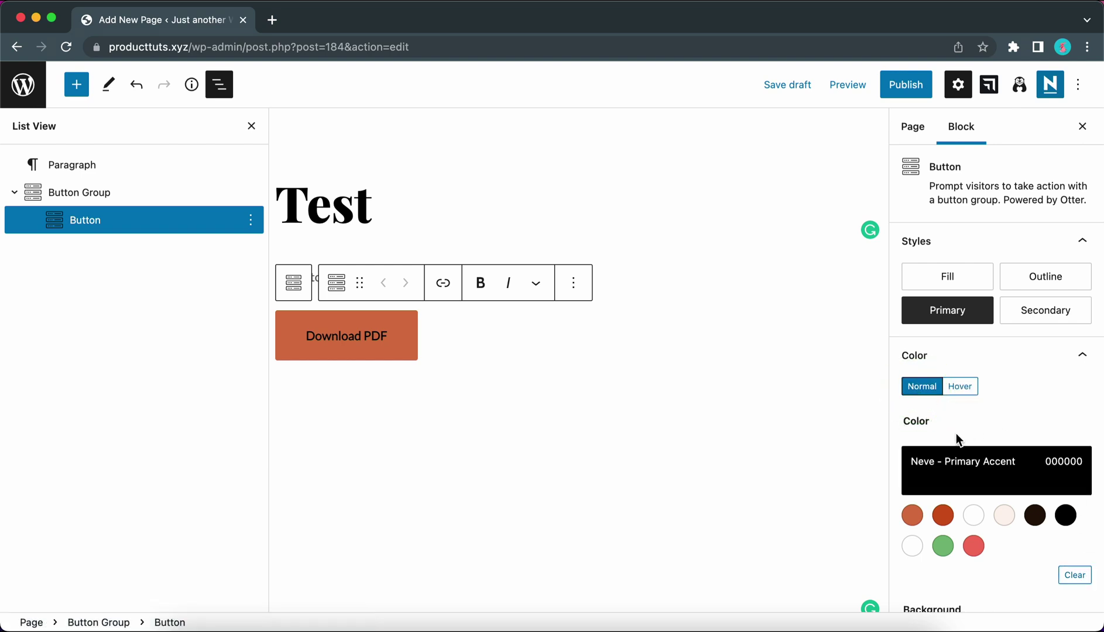
Try a red custom background, then the green preset background on the button.
scroll(955, 433, "down", 2)
scroll(956, 439, "down", 5)
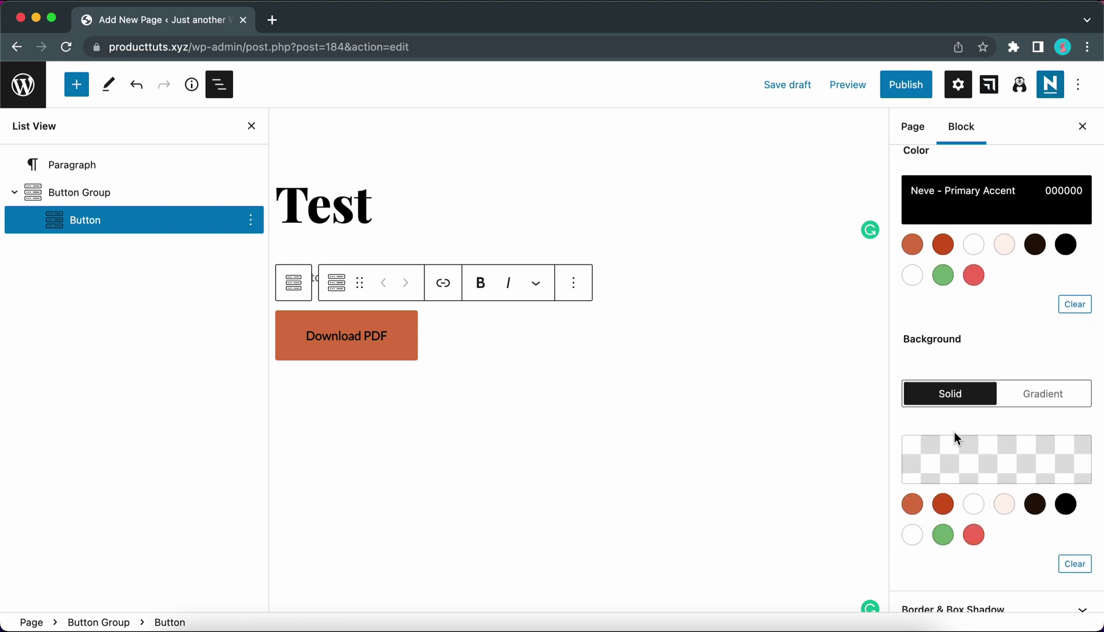
left_click(970, 462)
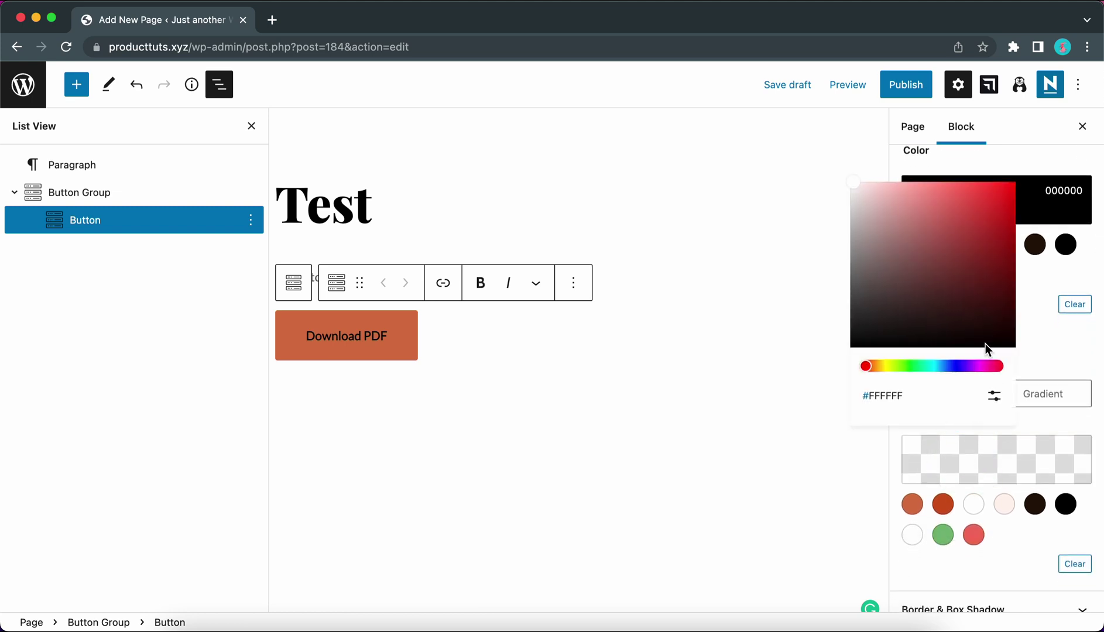
left_click_drag(970, 301, 983, 201)
left_click(943, 535)
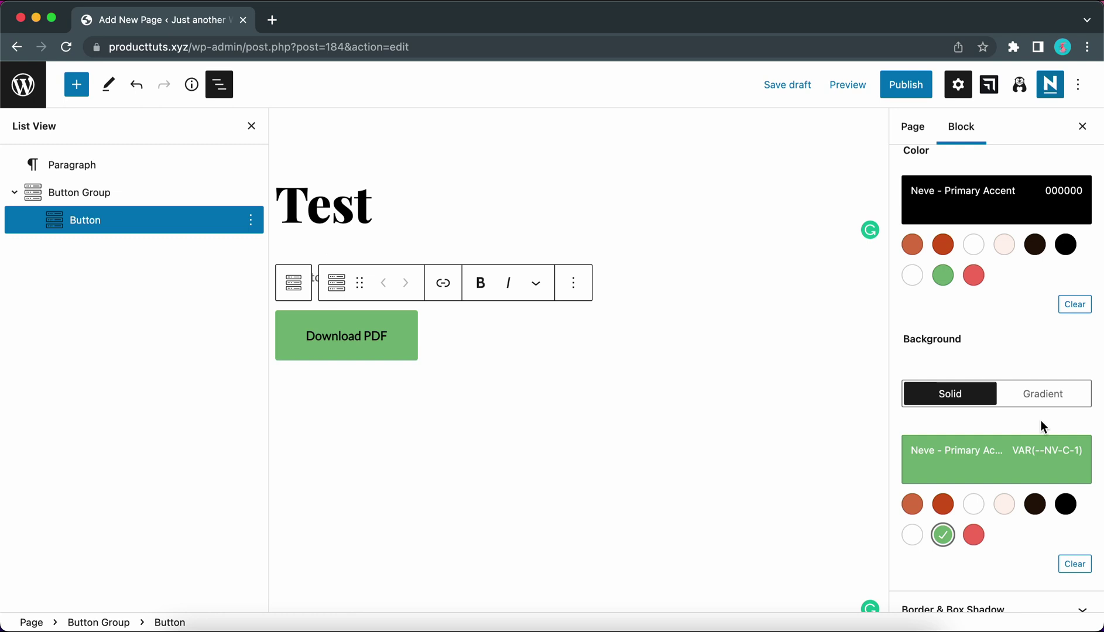
Try gradient presets, then adjust stops and add a pale yellow stop.
left_click(1053, 407)
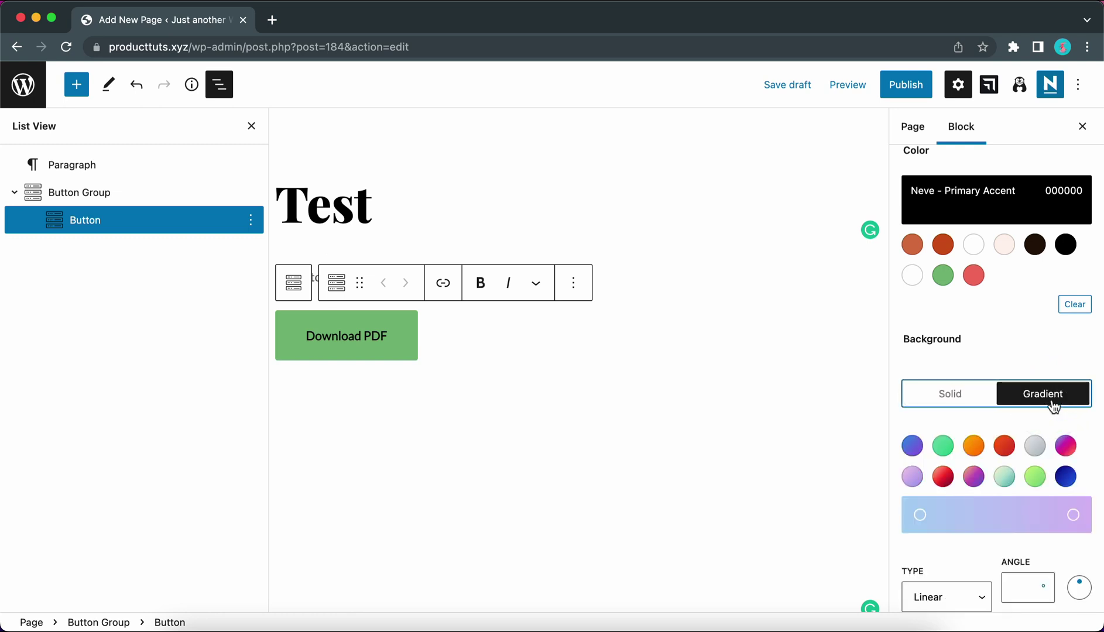
left_click(1004, 446)
left_click(973, 477)
left_click(1002, 479)
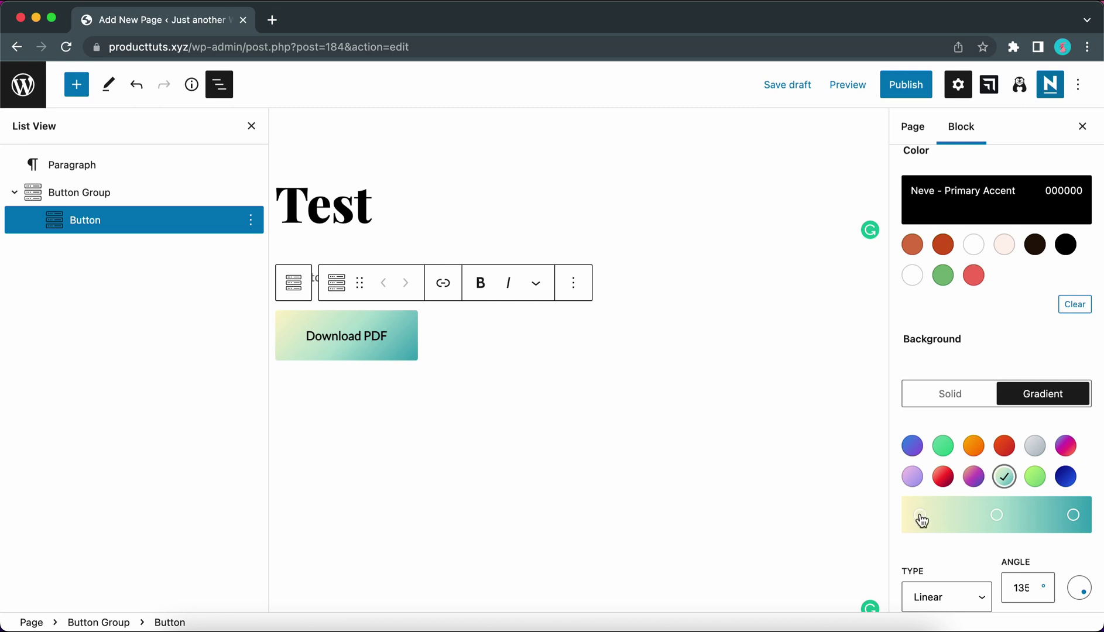
mouse_move(921, 516)
left_mouse_down()
mouse_move(968, 519)
mouse_move(935, 515)
left_mouse_up()
left_click_drag(1016, 523, 1025, 525)
left_click(977, 519)
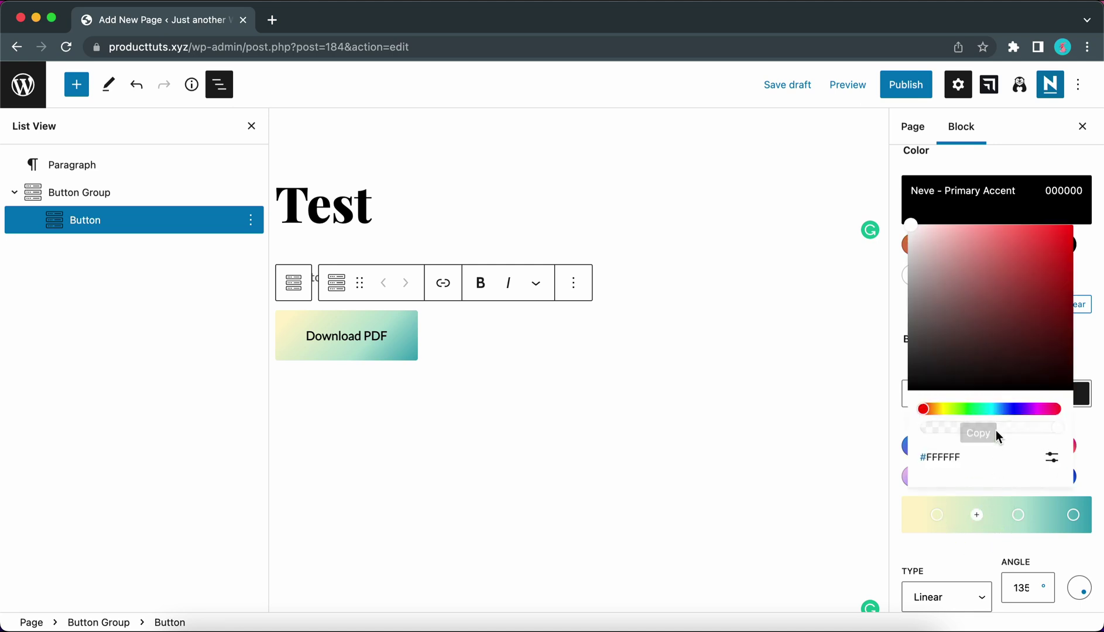
left_click(942, 408)
left_click_drag(951, 251, 948, 224)
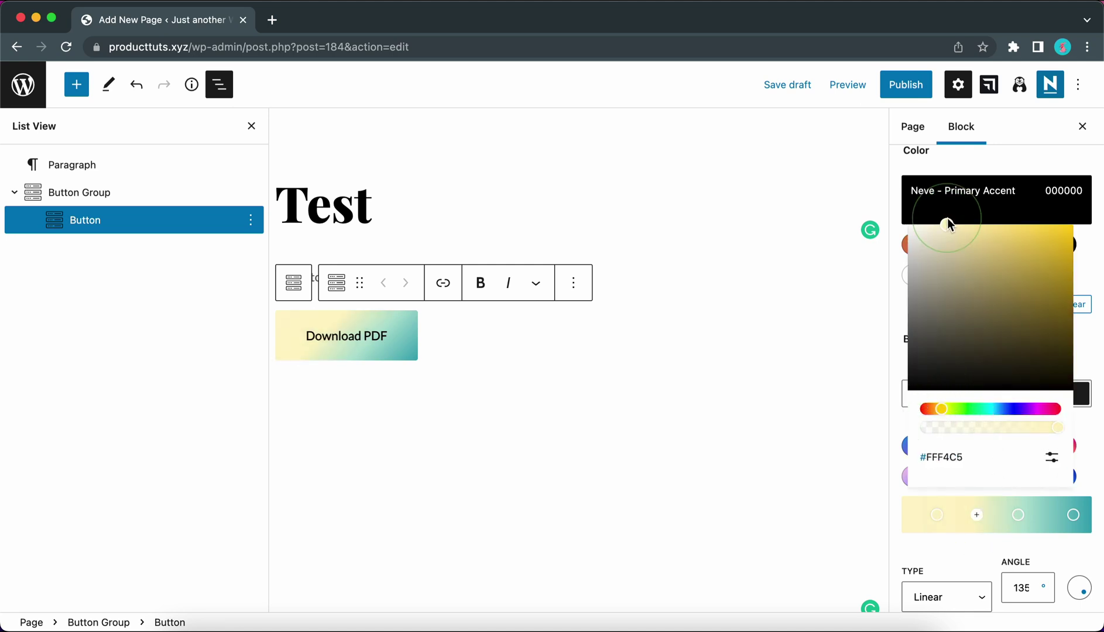
left_click(972, 548)
Switch the gradient to radial, back to linear, and rotate its angle.
scroll(979, 544, "down", 1)
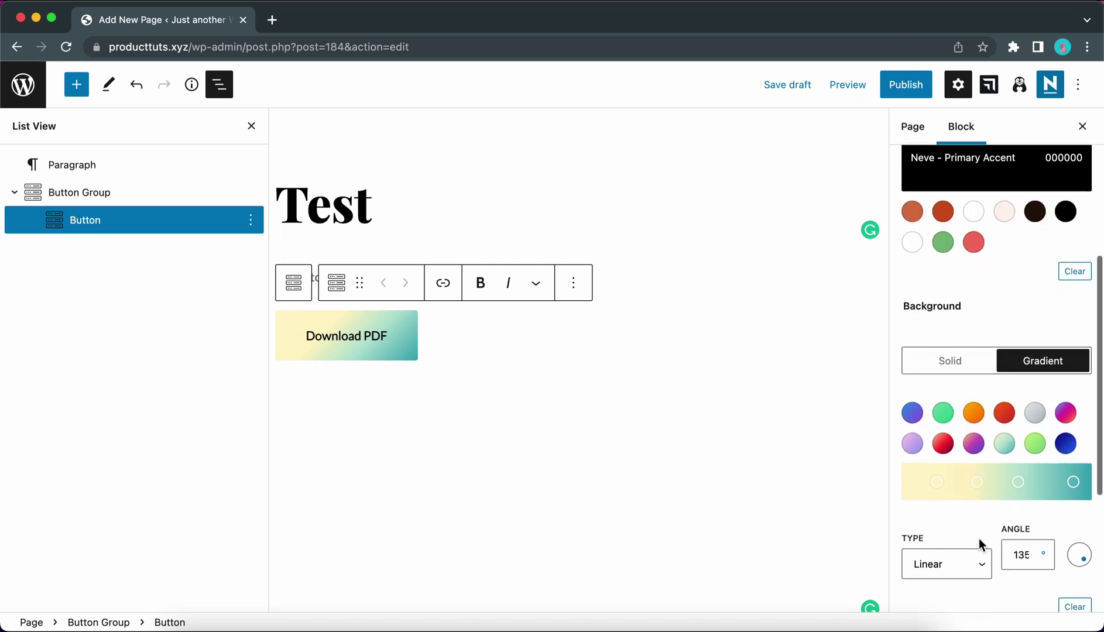
left_click(979, 565)
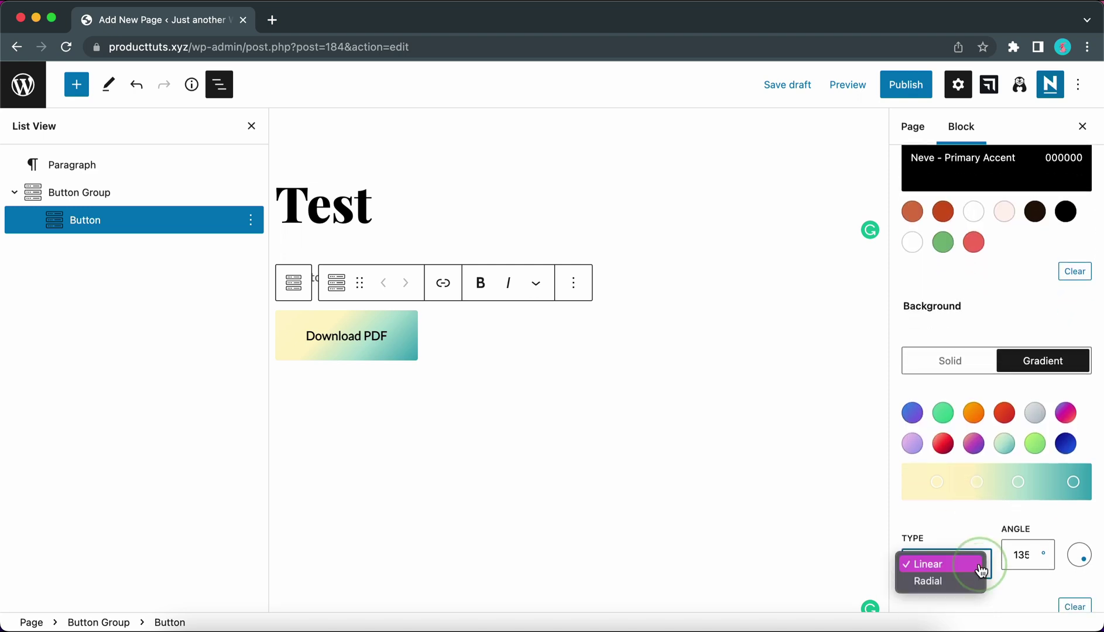
left_click(946, 582)
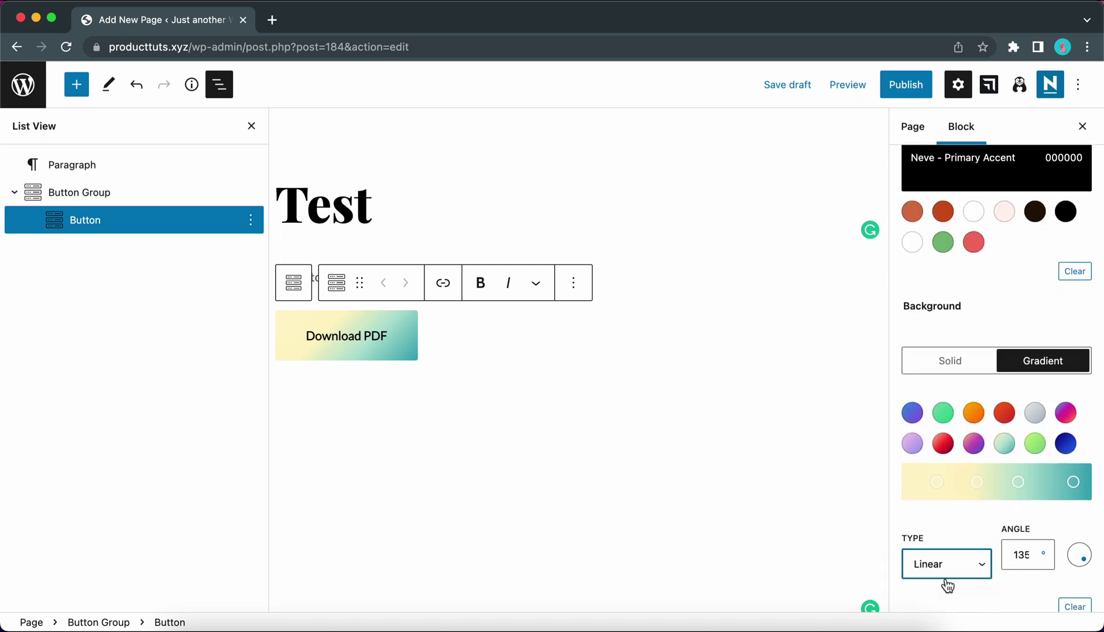
left_click(976, 564)
left_click(951, 548)
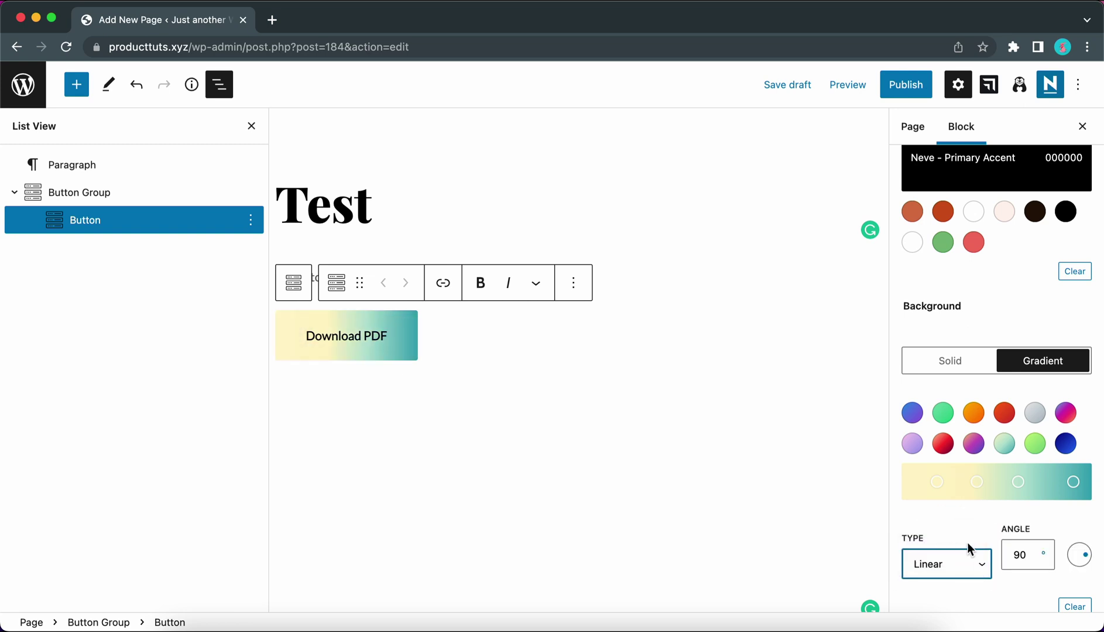
mouse_move(1082, 553)
left_mouse_down()
mouse_move(1029, 519)
mouse_move(1093, 539)
left_mouse_up()
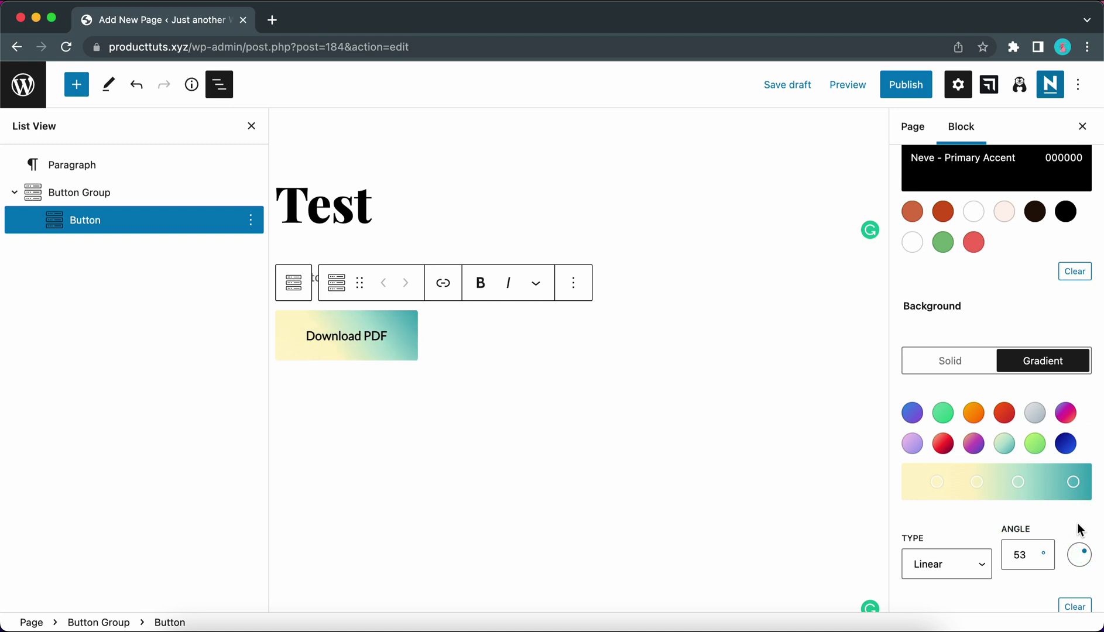
scroll(1079, 530, "down", 1)
Clear the gradient and give the button a solid #50C9FF light-blue background.
left_click(1075, 562)
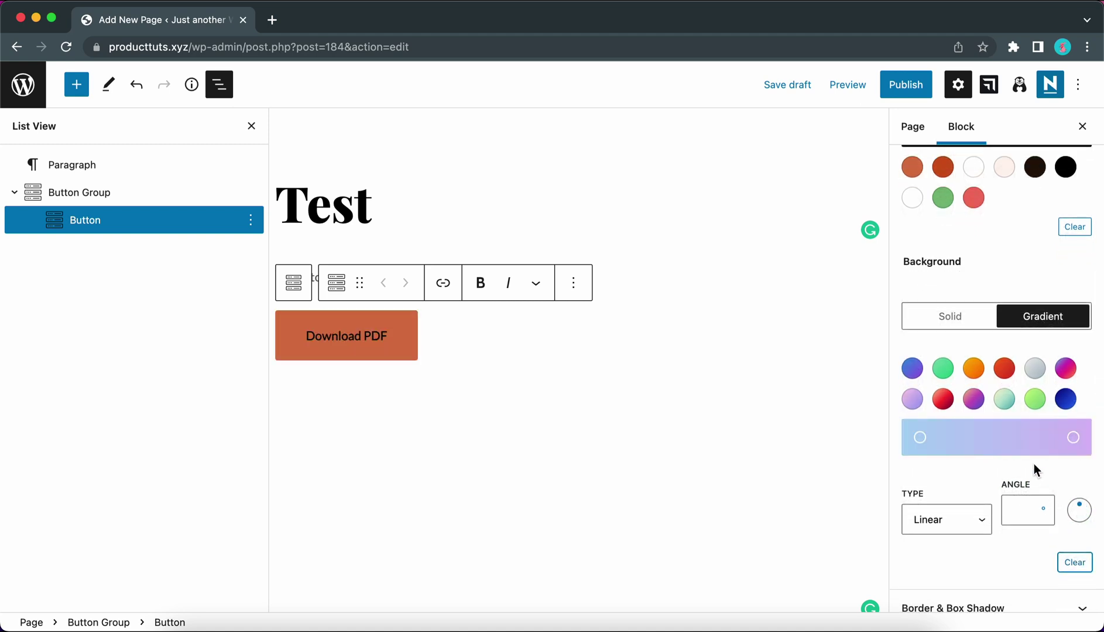
left_click(982, 320)
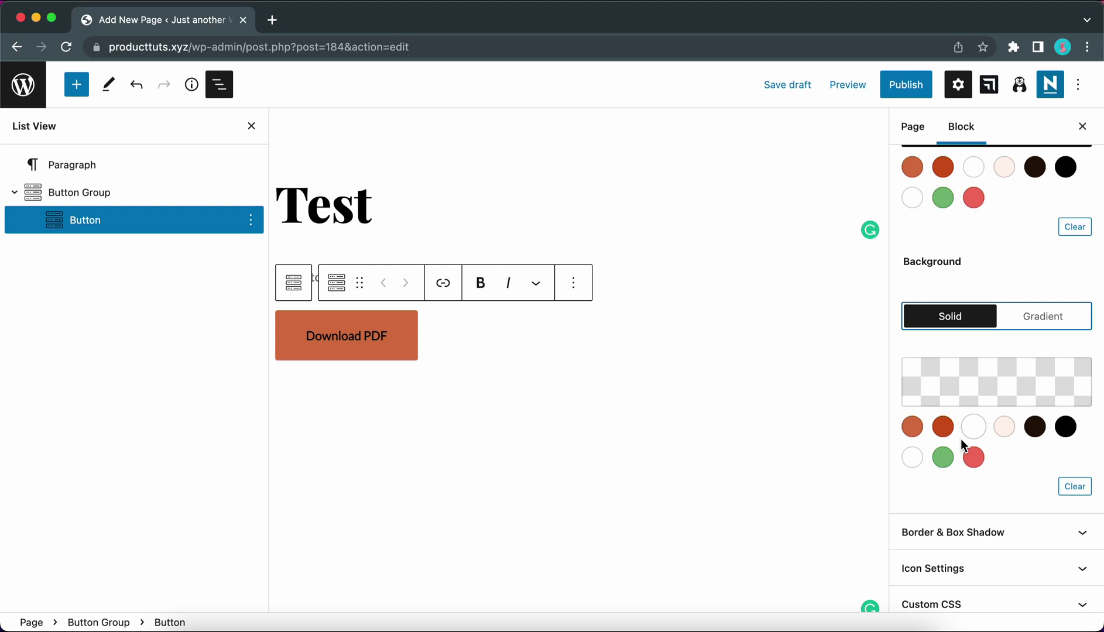
left_click(995, 385)
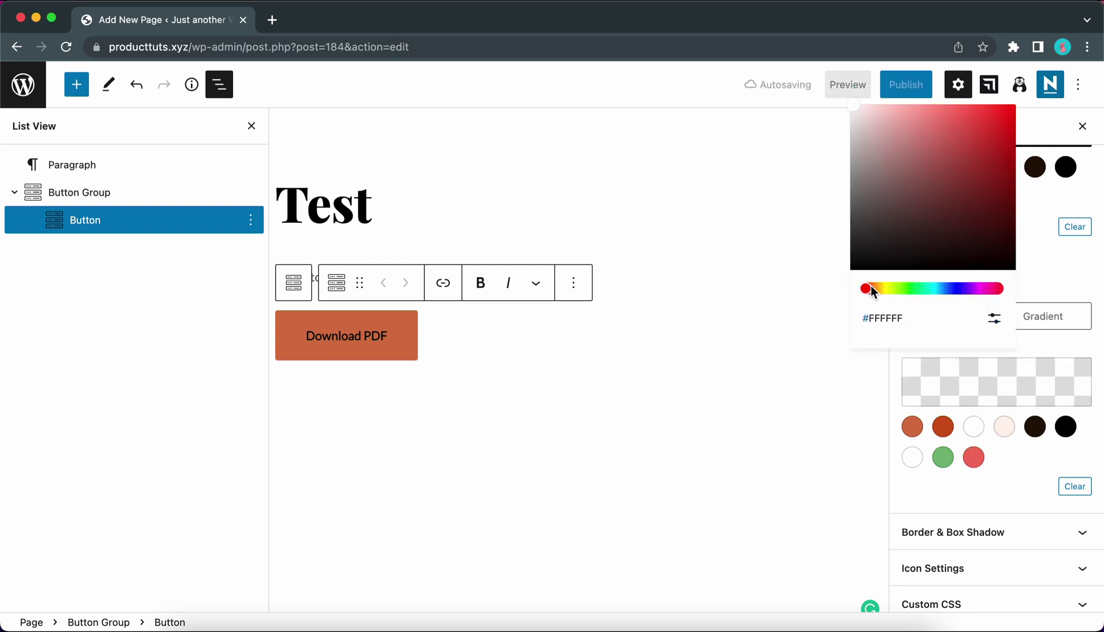
left_click_drag(867, 287, 941, 281)
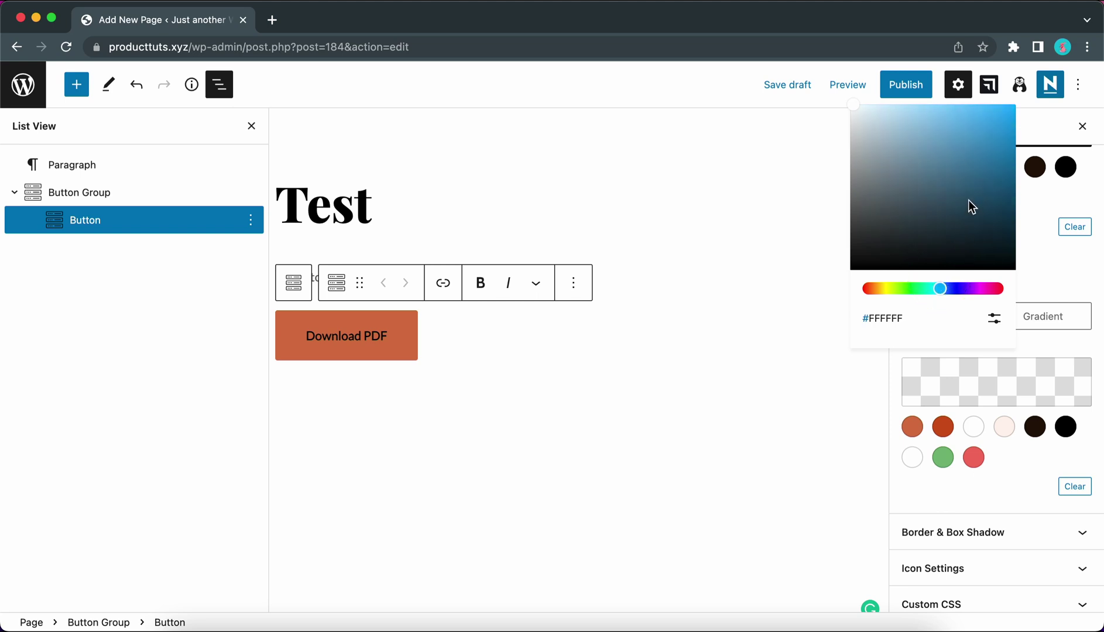
left_click_drag(968, 201, 963, 95)
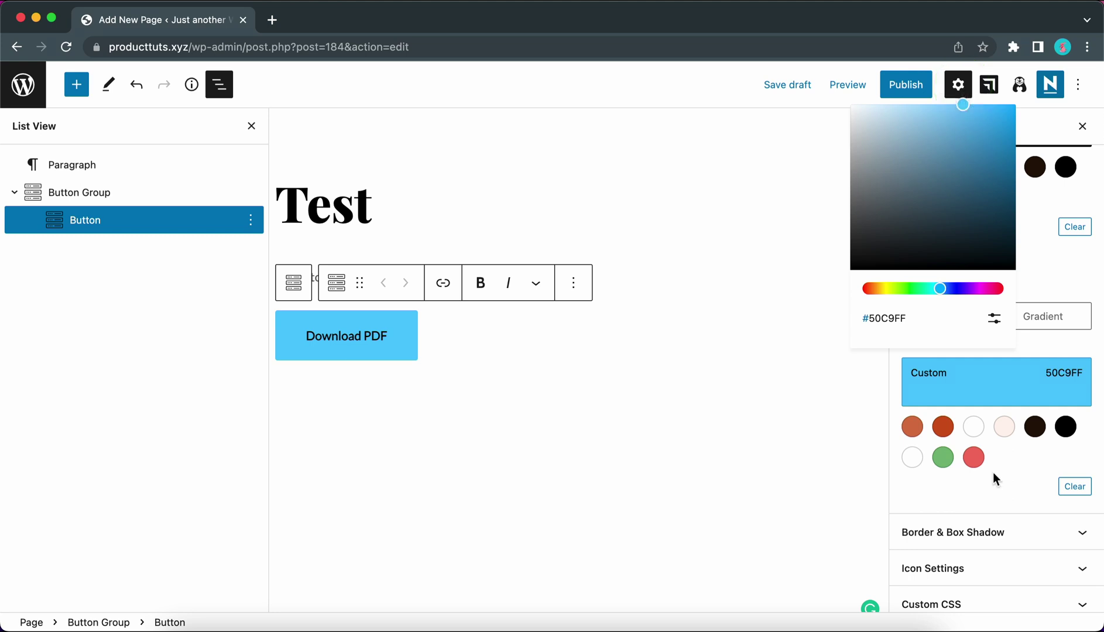
Expand Border & Box Shadow and make the border colour black.
left_click(1031, 486)
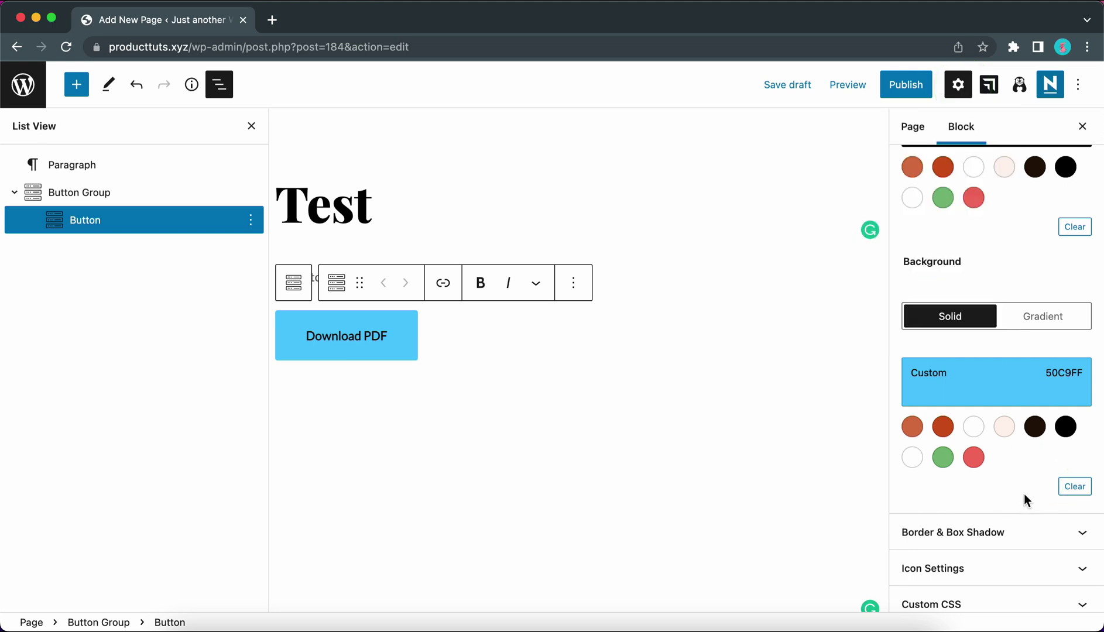
left_click(1020, 544)
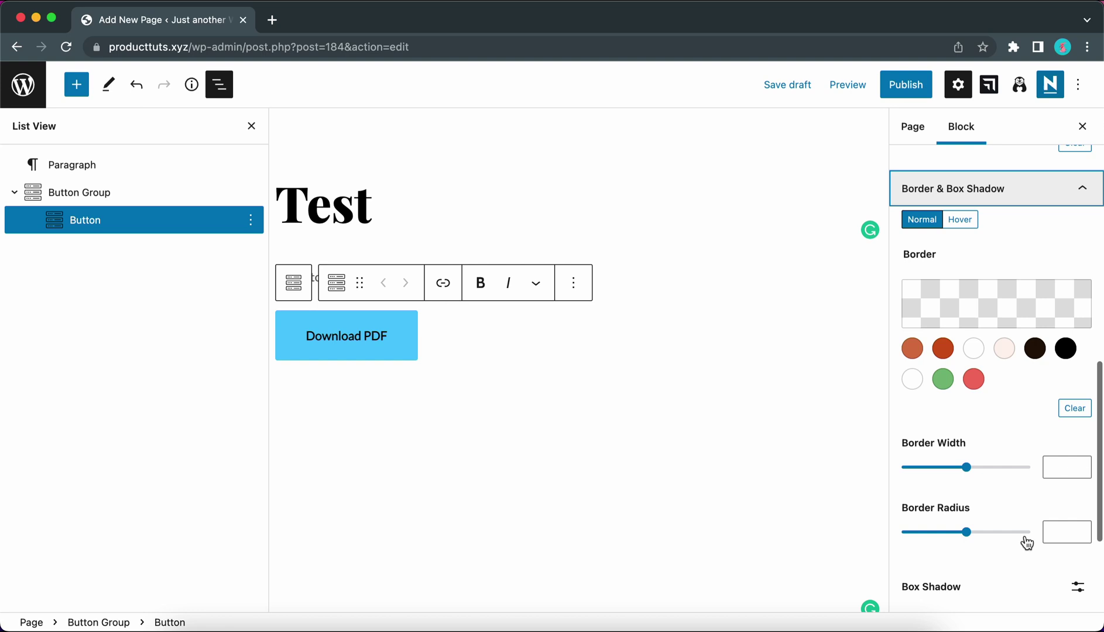
left_click(981, 313)
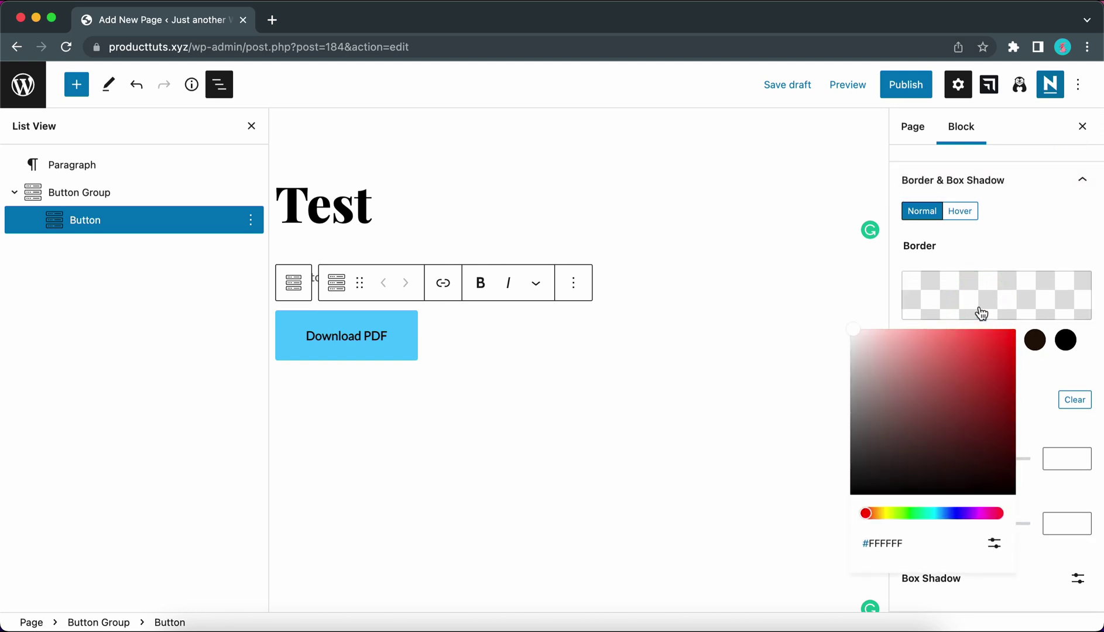
left_click_drag(995, 434, 1032, 511)
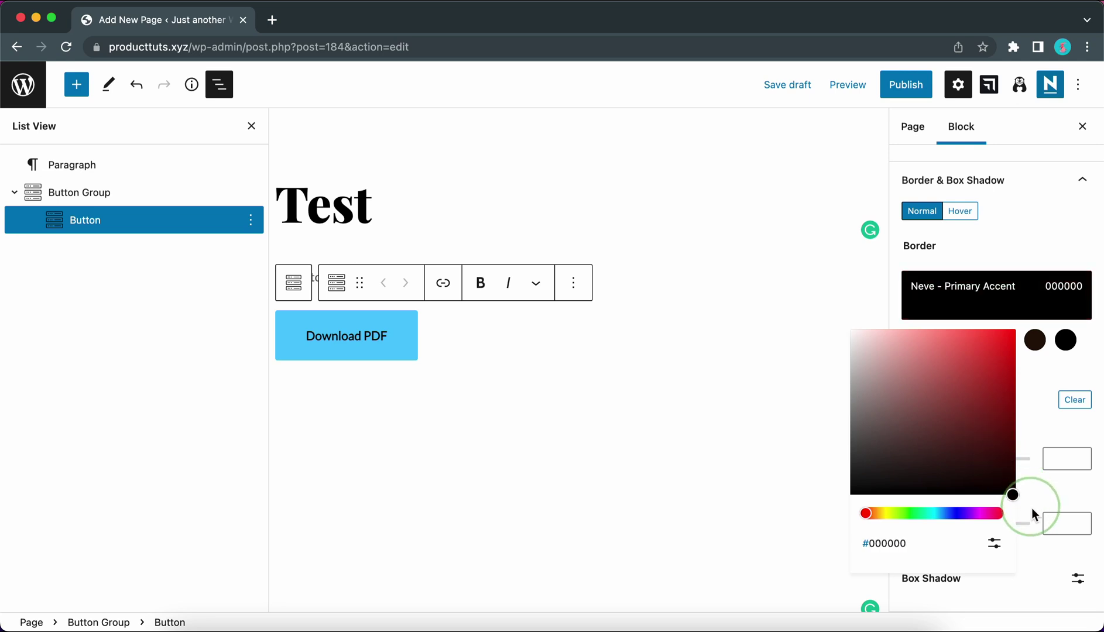
left_click(1049, 432)
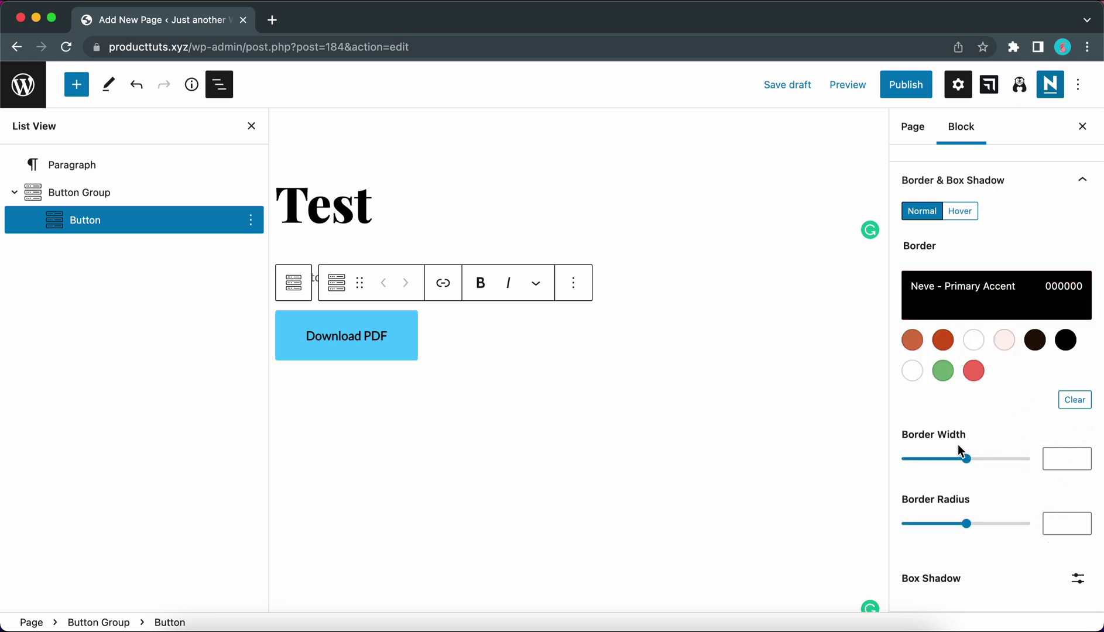
Set border width 2 and border radius 0 for square corners.
left_click(1060, 466)
type("2")
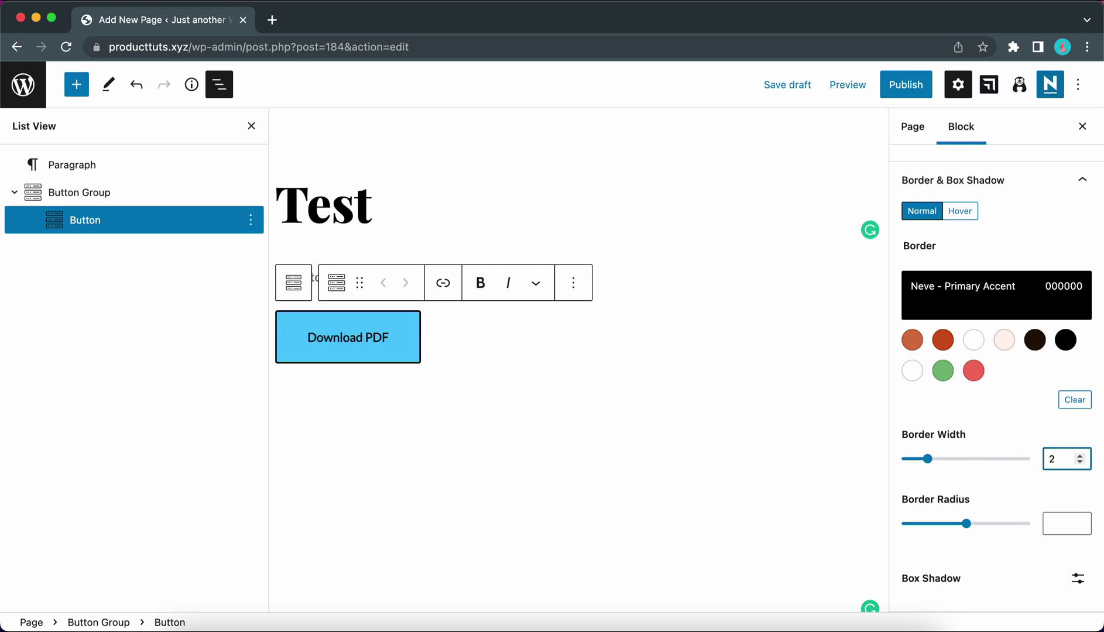
scroll(1034, 494, "down", 1)
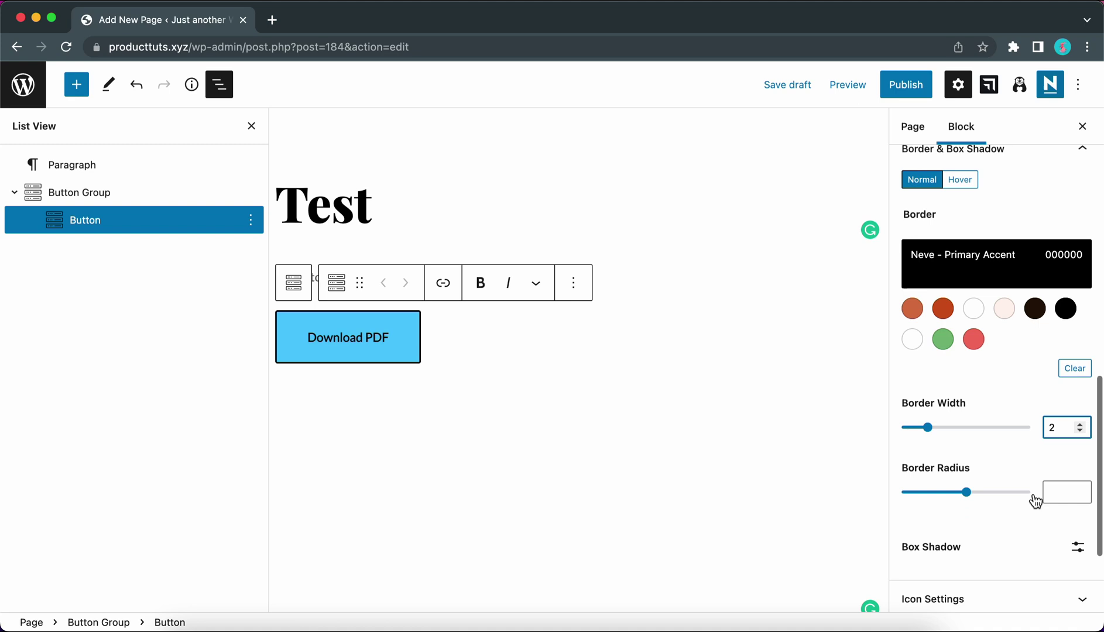
left_click(970, 495)
left_click_drag(972, 499, 896, 495)
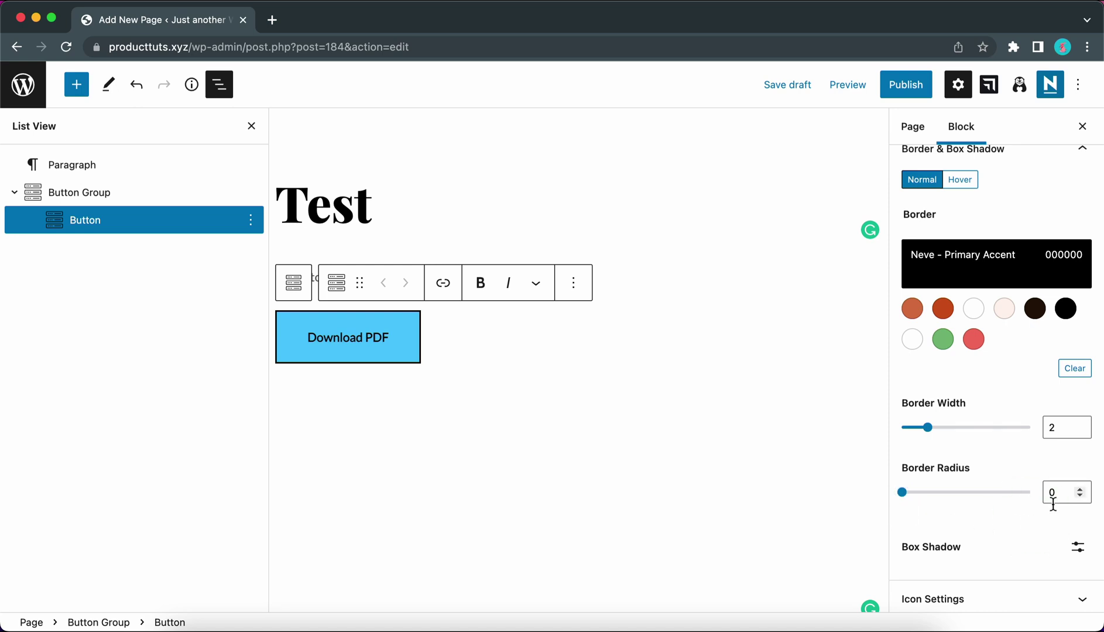
Set the box shadow colour to #000000 with opacity 100, blur 0 and spread -100.
left_click(1078, 547)
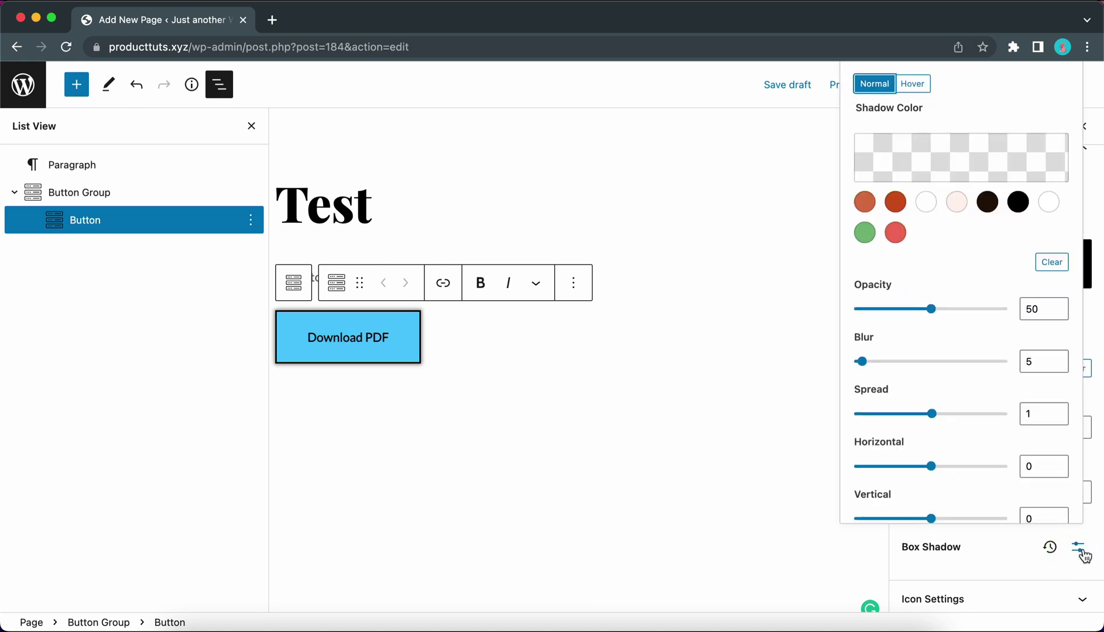
left_click(978, 177)
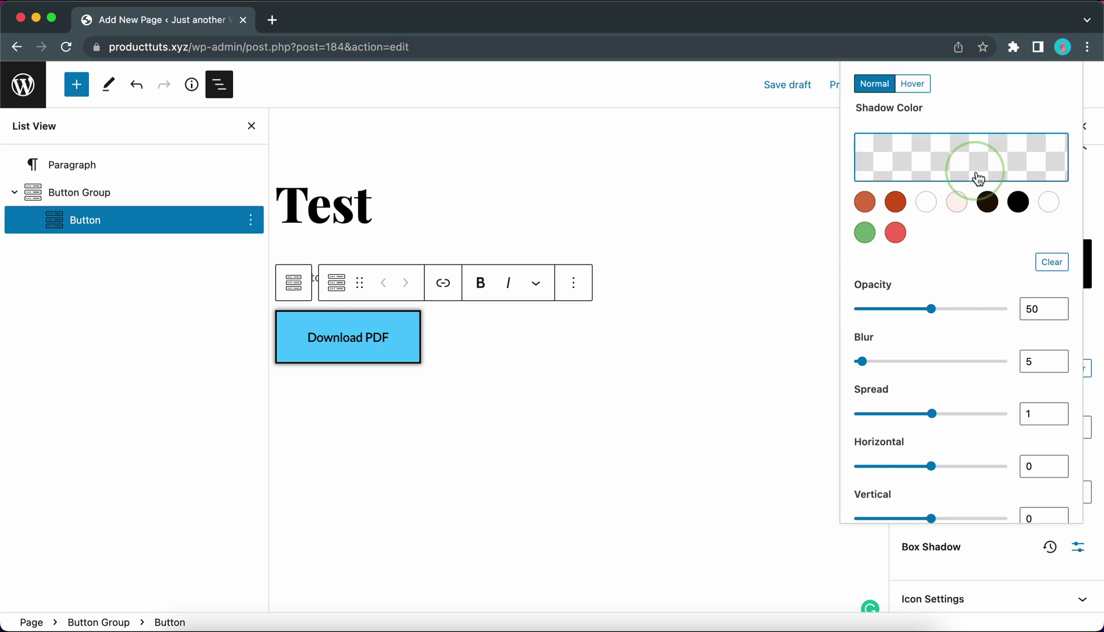
left_click_drag(952, 274, 1009, 385)
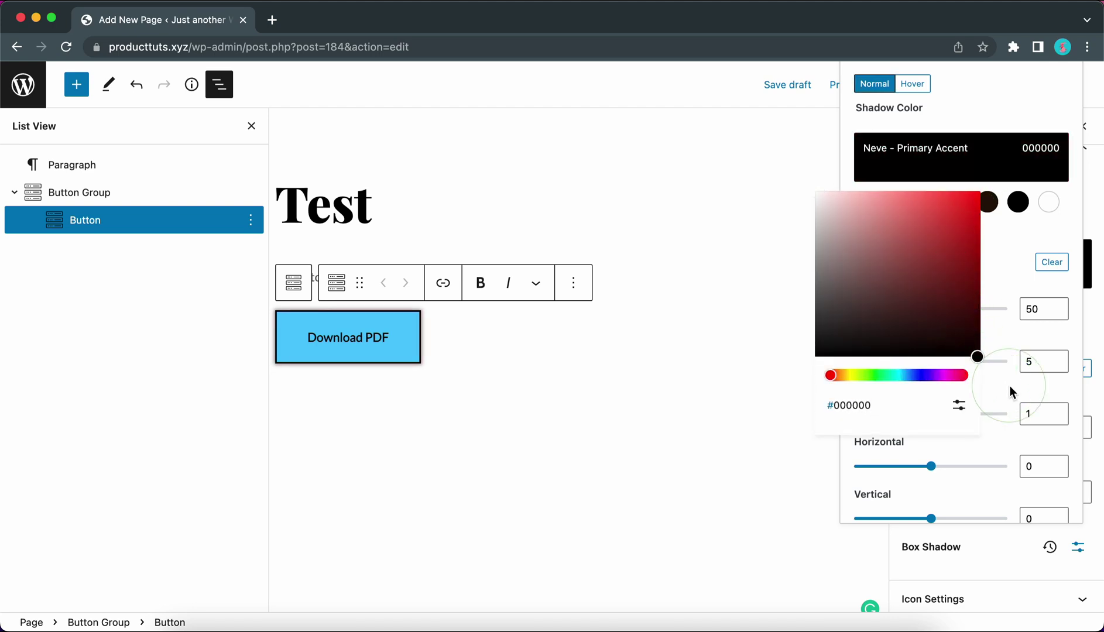
left_click(1009, 242)
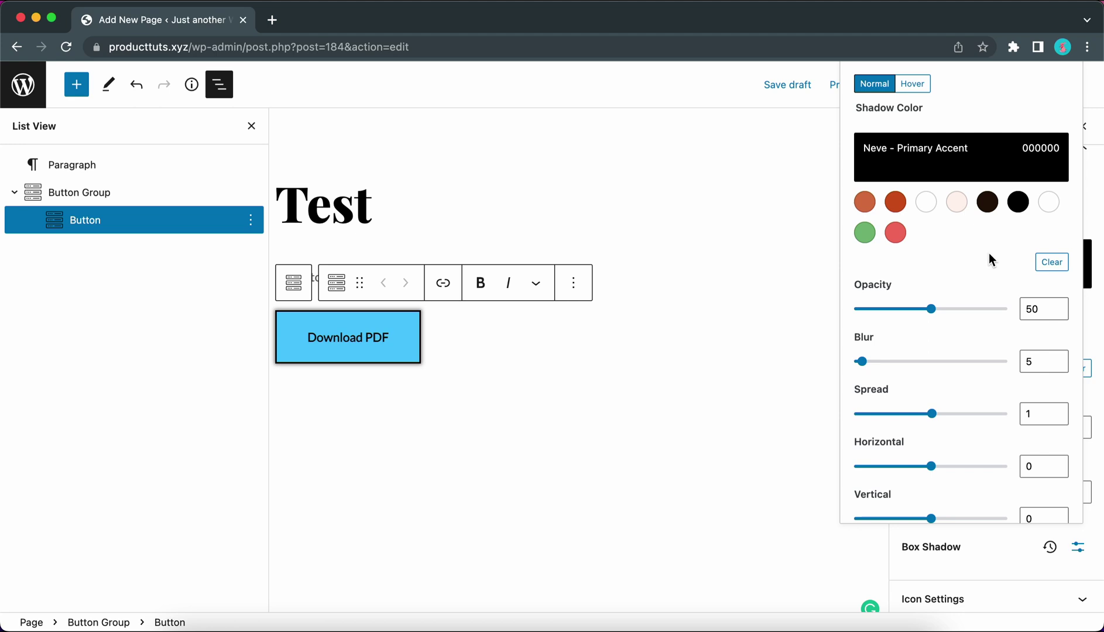
left_click_drag(933, 316, 1012, 331)
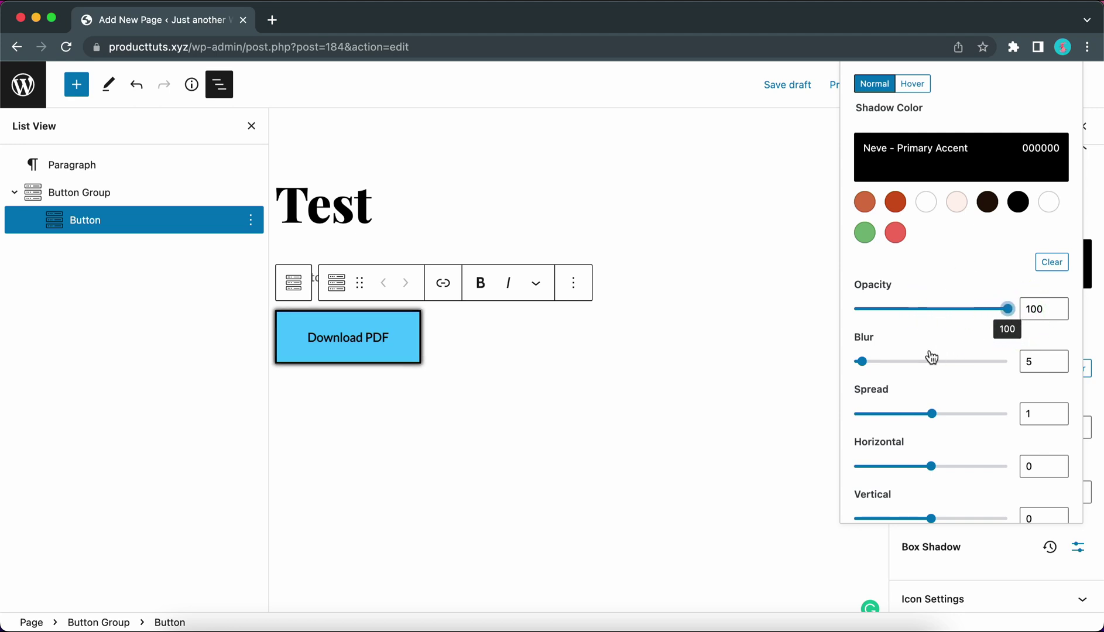
left_click(862, 361)
left_click_drag(866, 363, 838, 358)
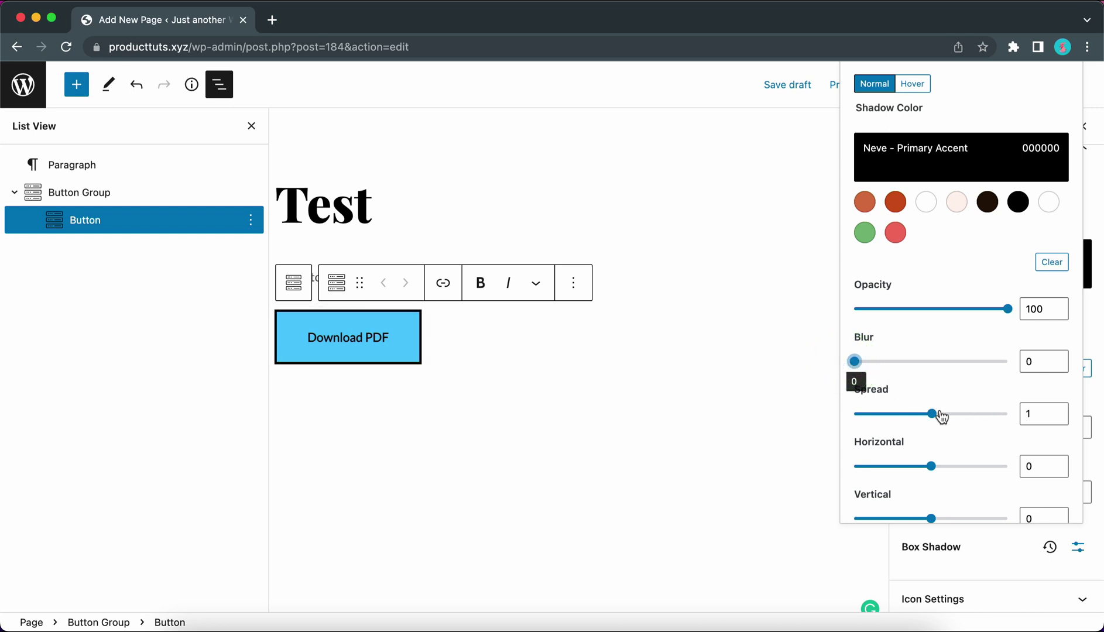
left_click_drag(933, 414, 832, 414)
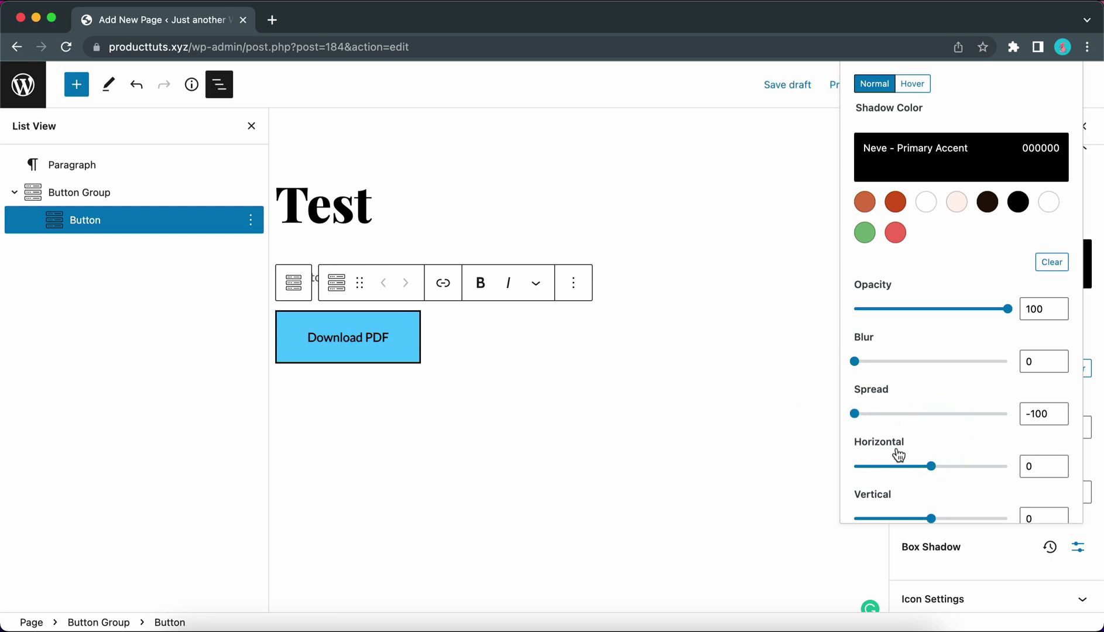
Enter shadow horizontal offset 4, spread 0 and vertical offset 4.
scroll(950, 448, "down", 1)
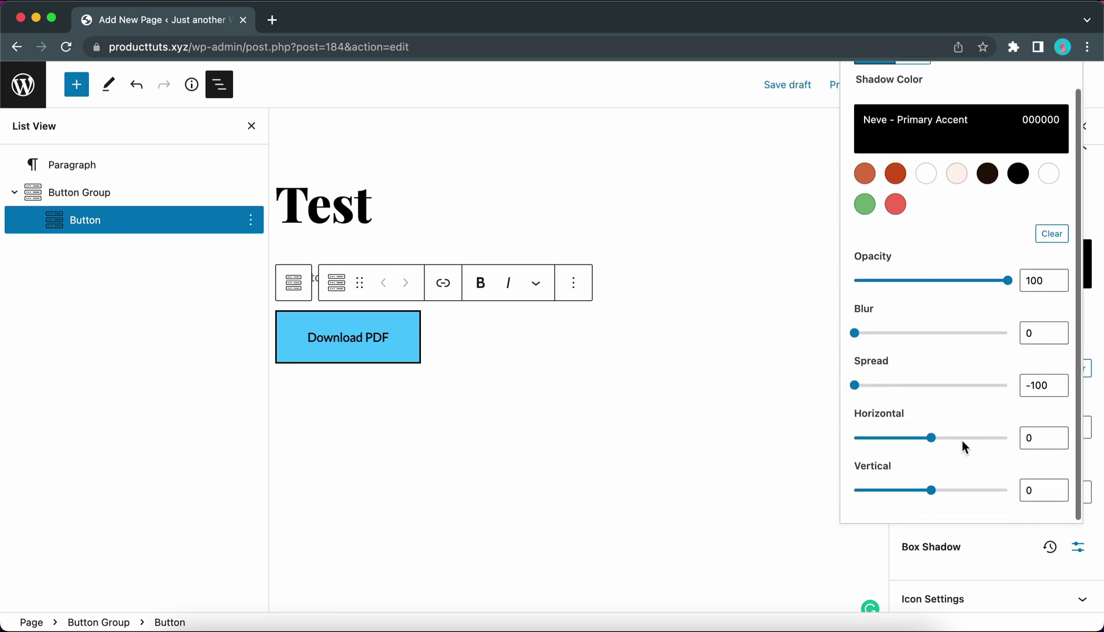
double_click(1021, 439)
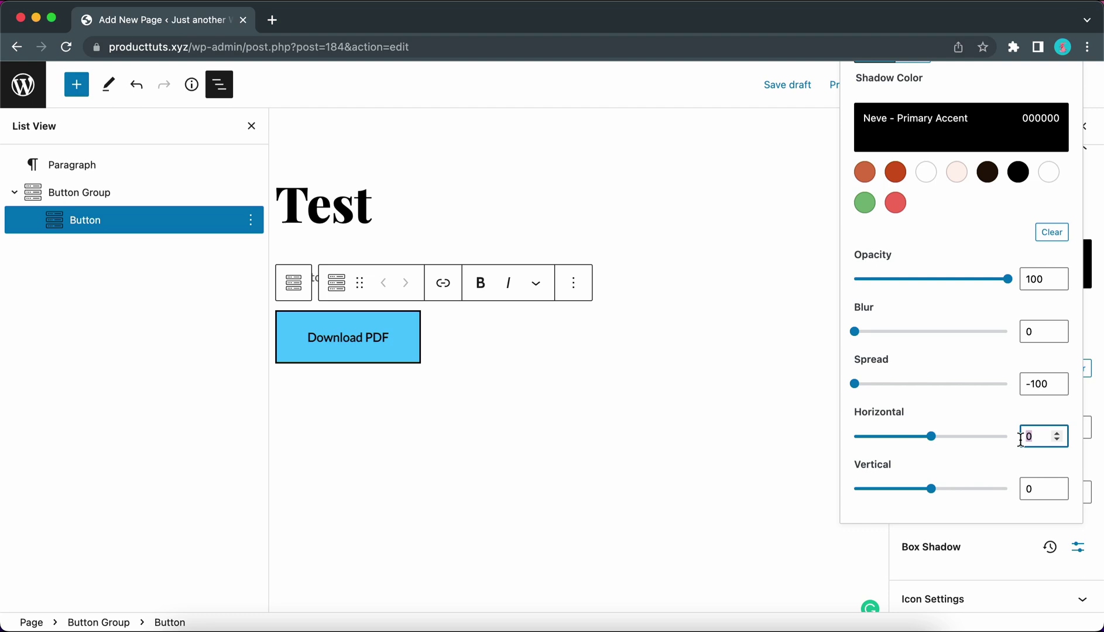
type("4")
left_click_drag(1047, 386, 1020, 382)
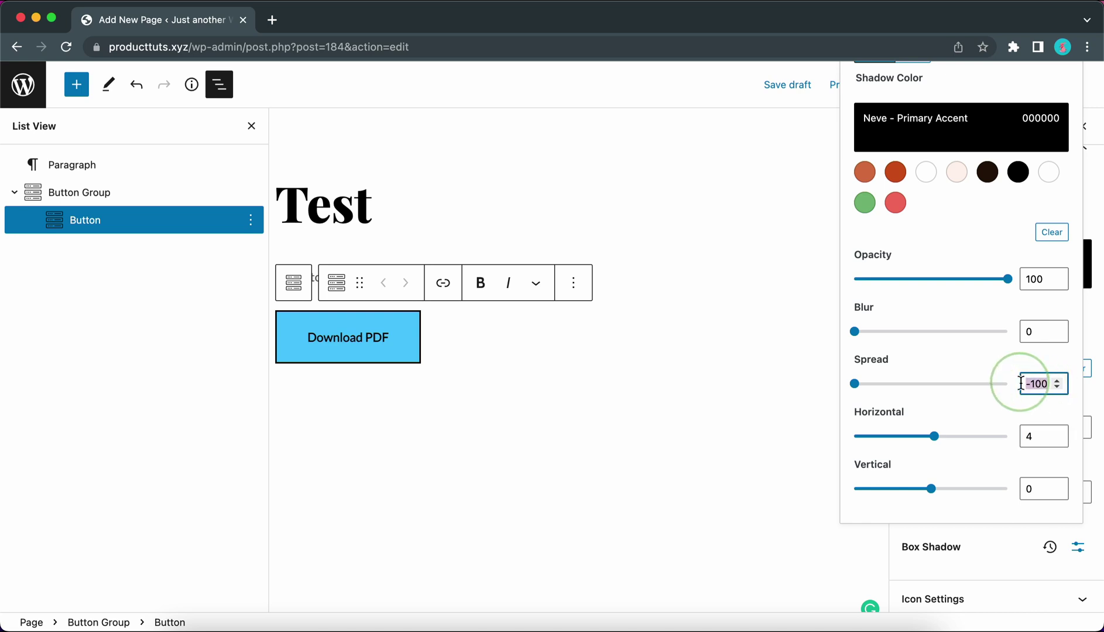
type("0")
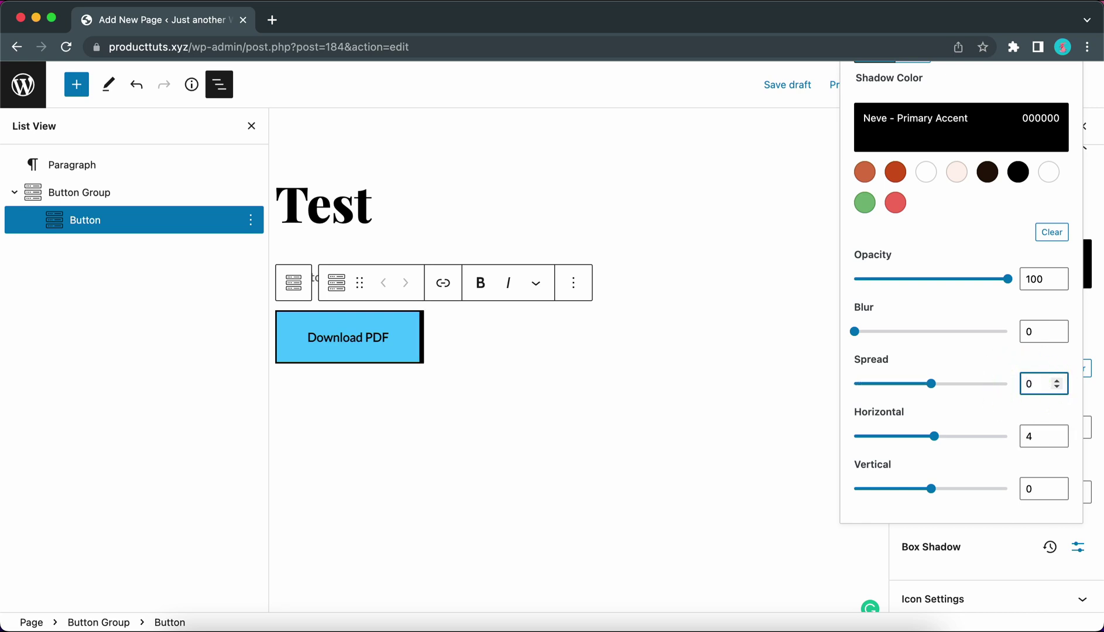
left_click(1036, 485)
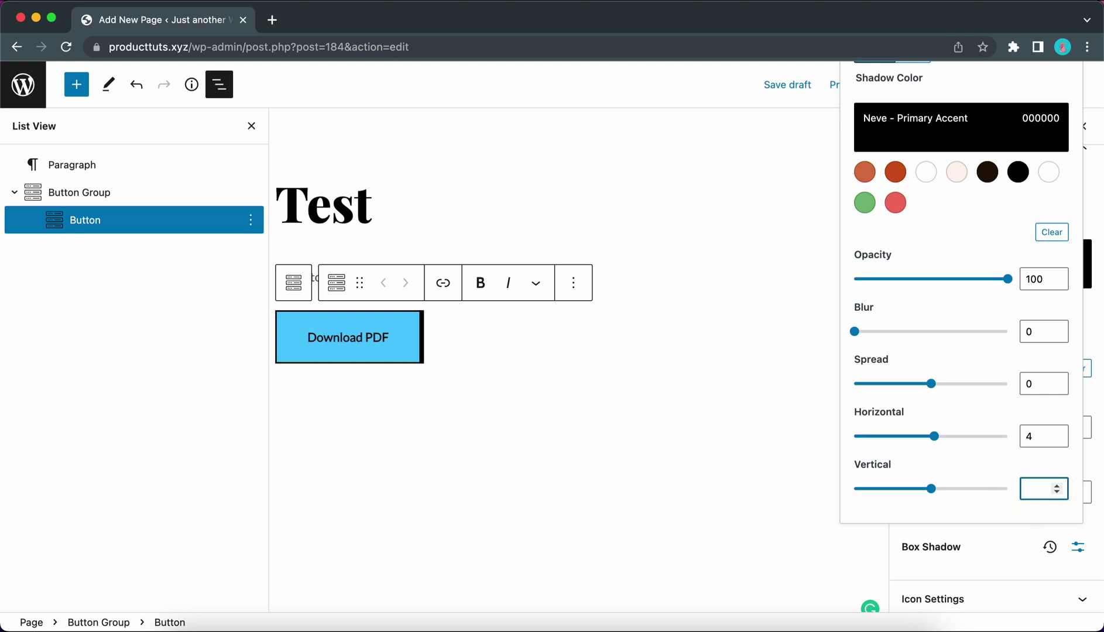
type("4")
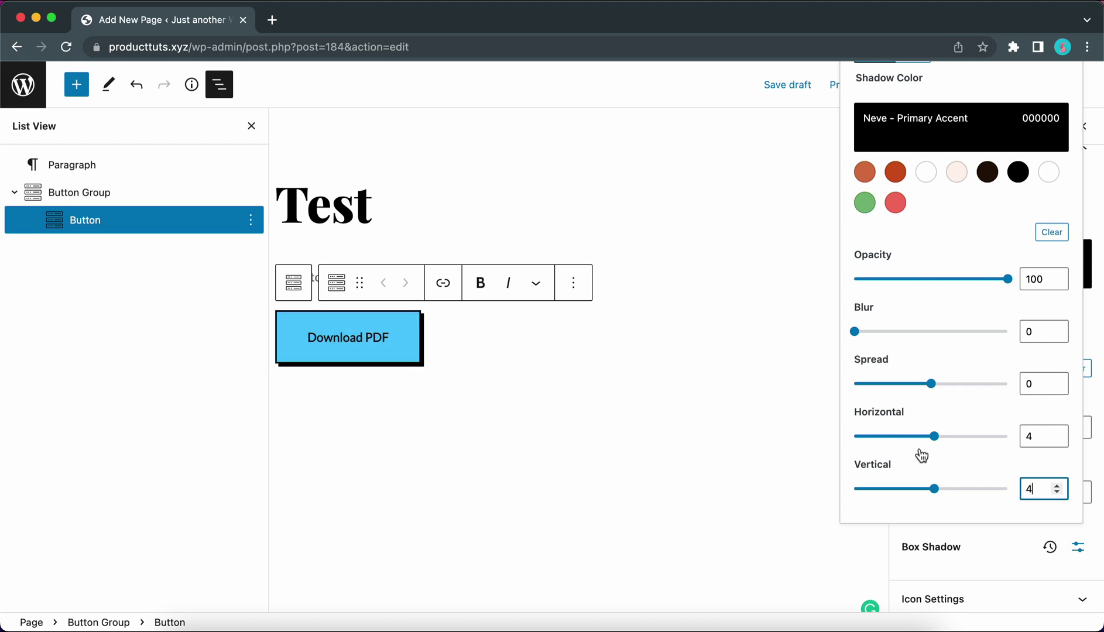
Switch to the Hover state and set its box shadow blur to 0.
left_click(973, 528)
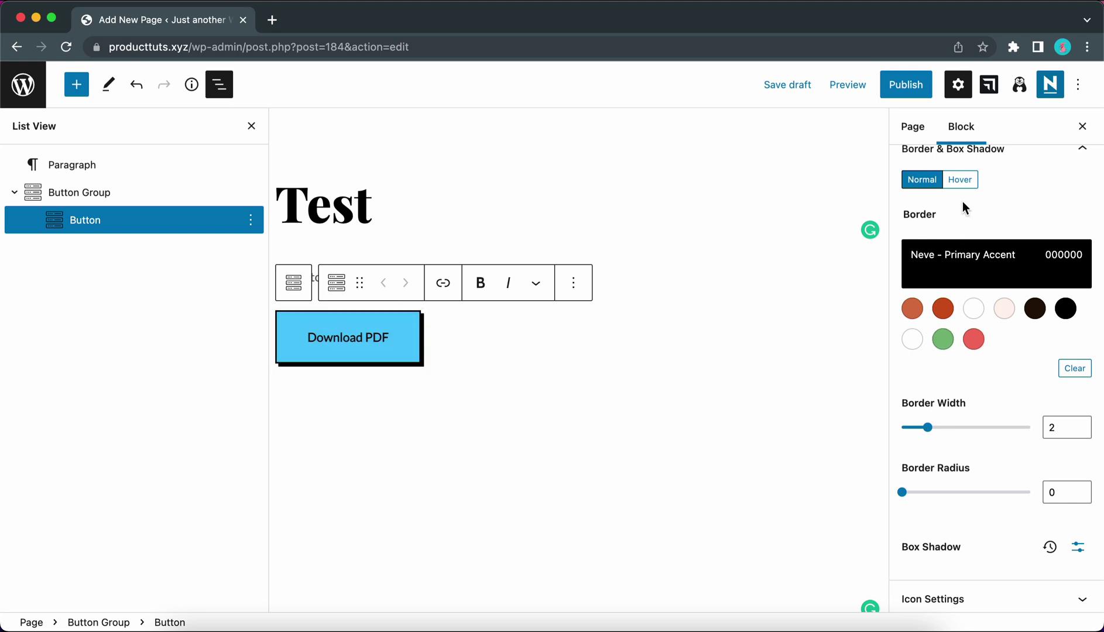
scroll(959, 202, "up", 1)
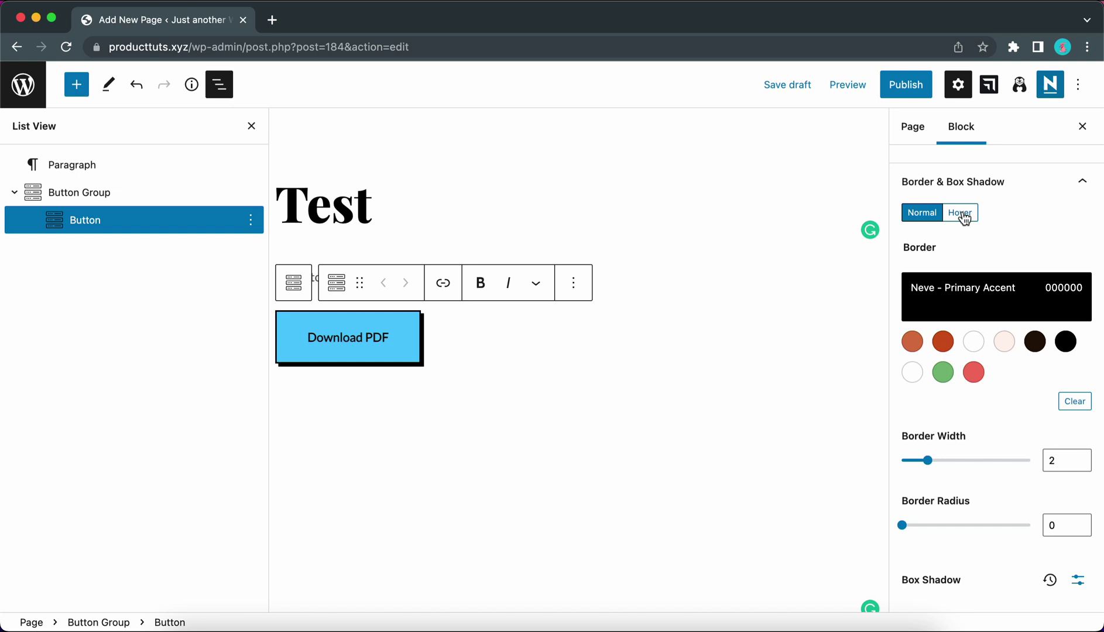
left_click(963, 213)
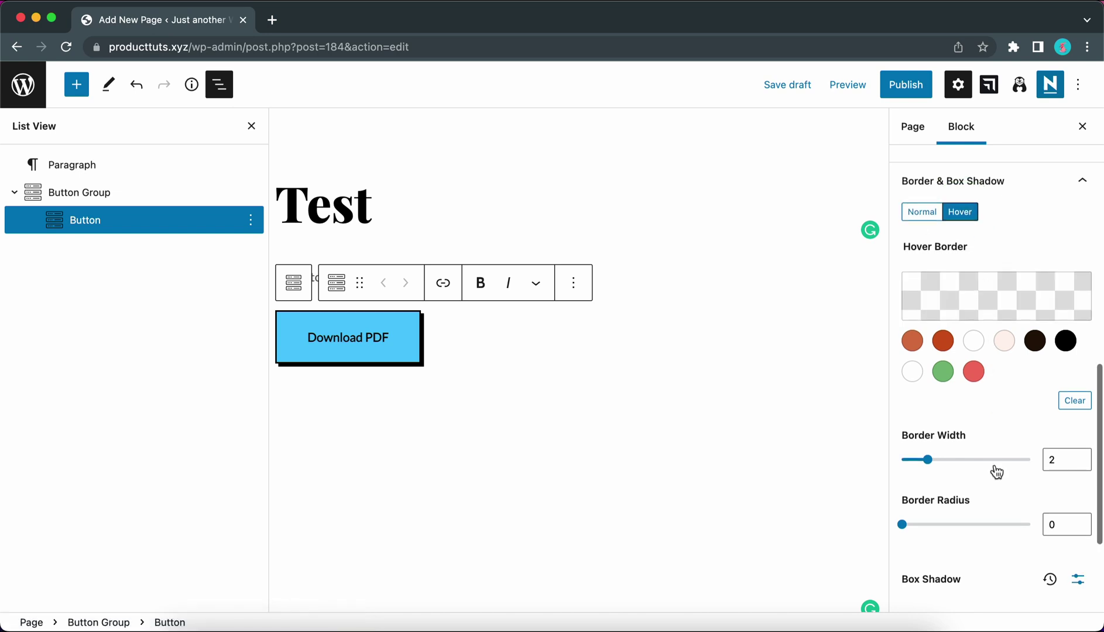
scroll(995, 471, "down", 1)
left_click(1077, 539)
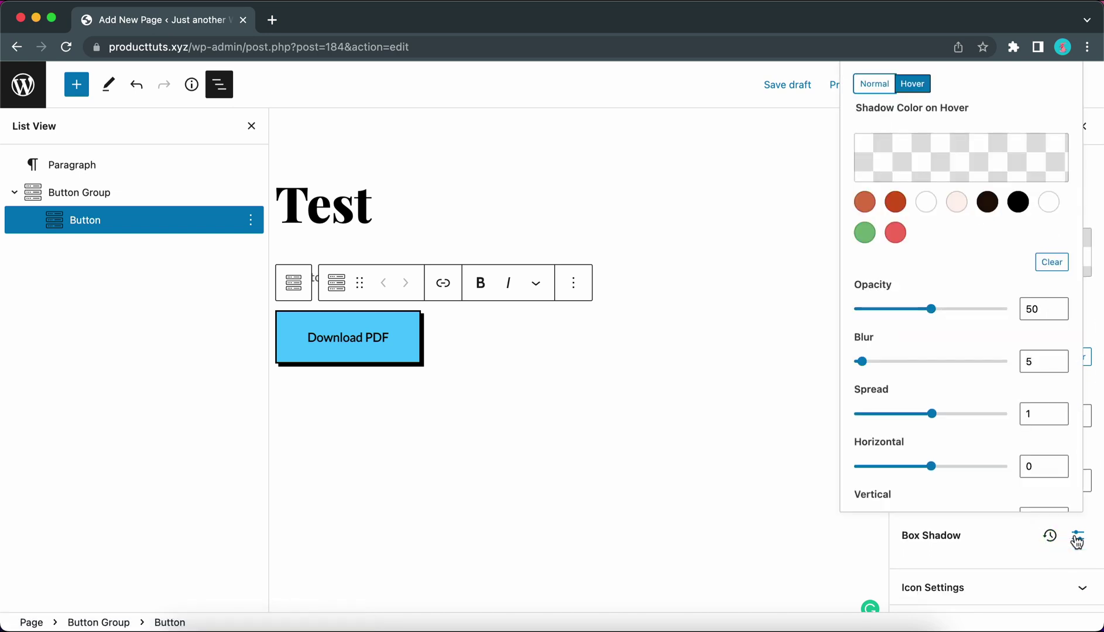
double_click(1018, 362)
type("0")
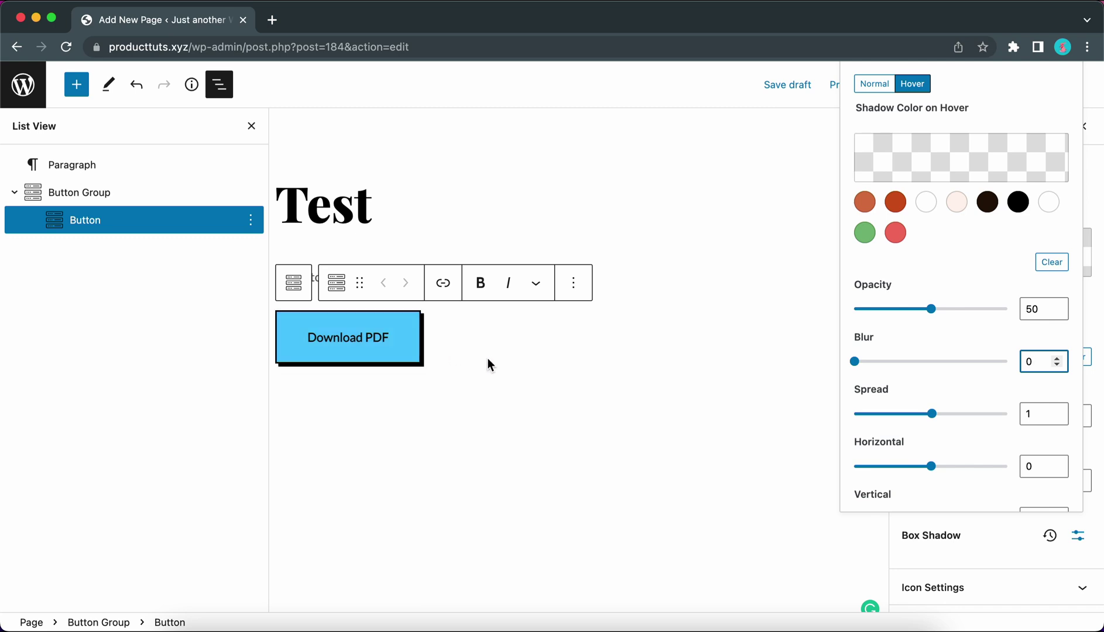
left_click(985, 545)
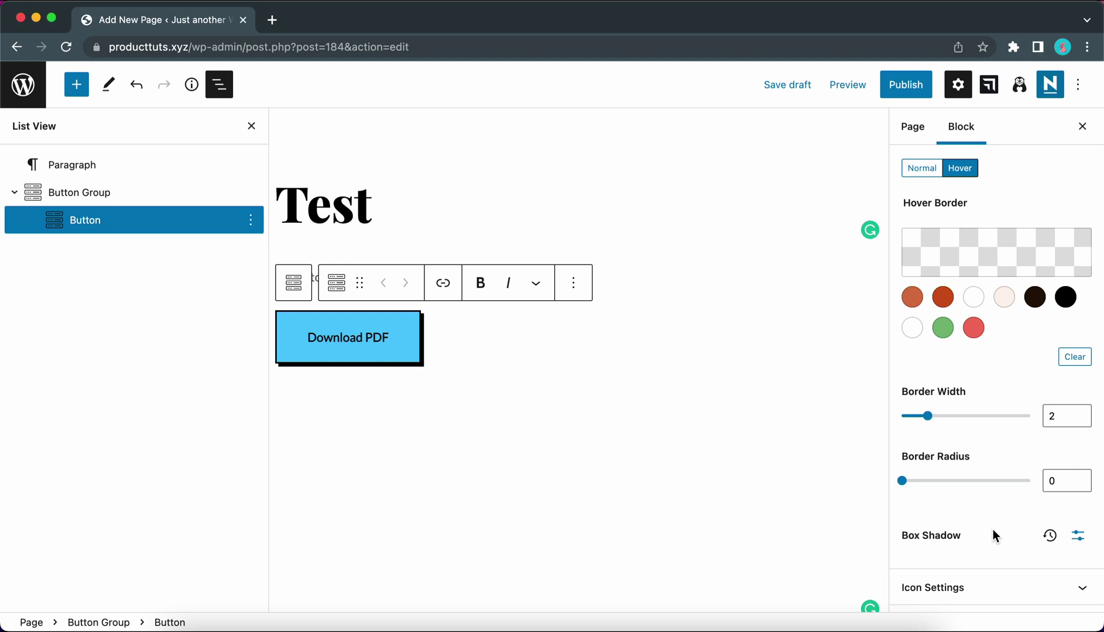
Set the button's icon position to Left.
scroll(991, 518, "down", 3)
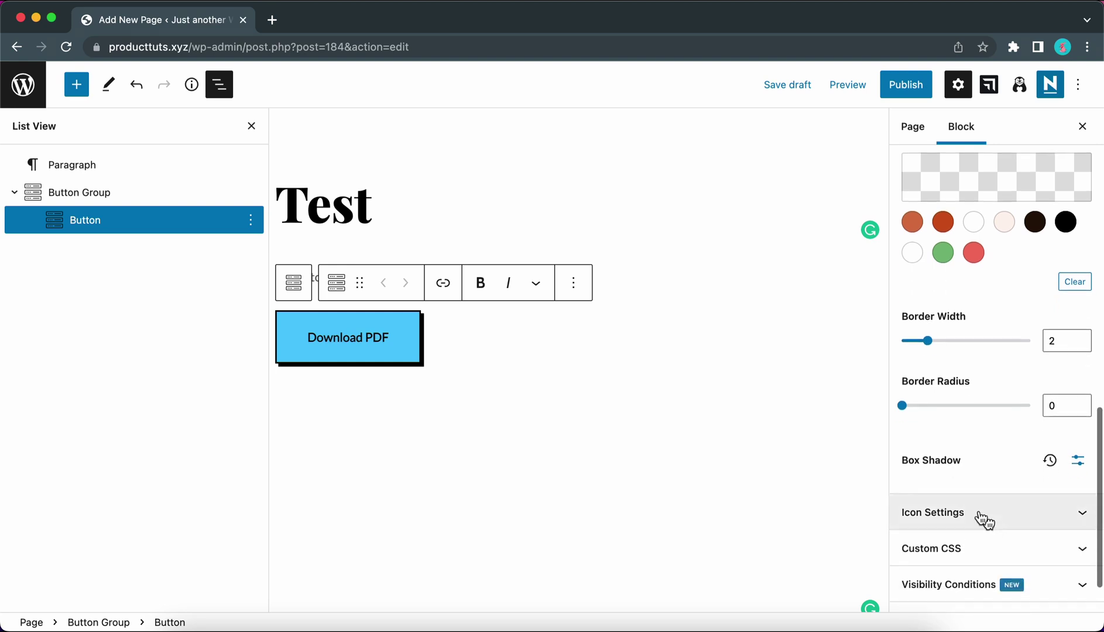
left_click(1005, 513)
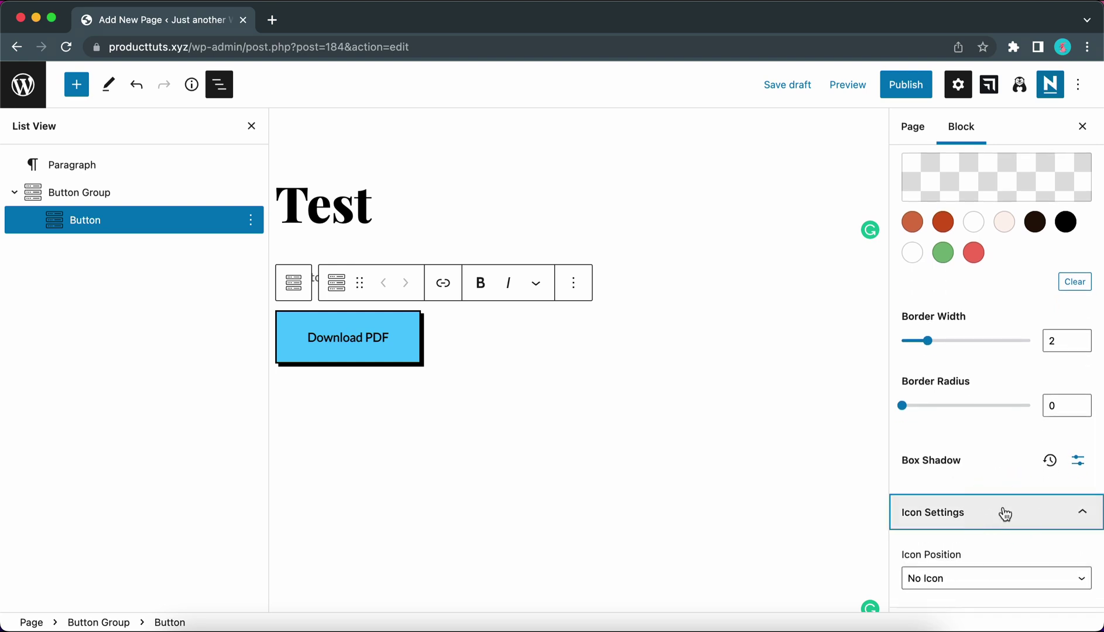
left_click(989, 515)
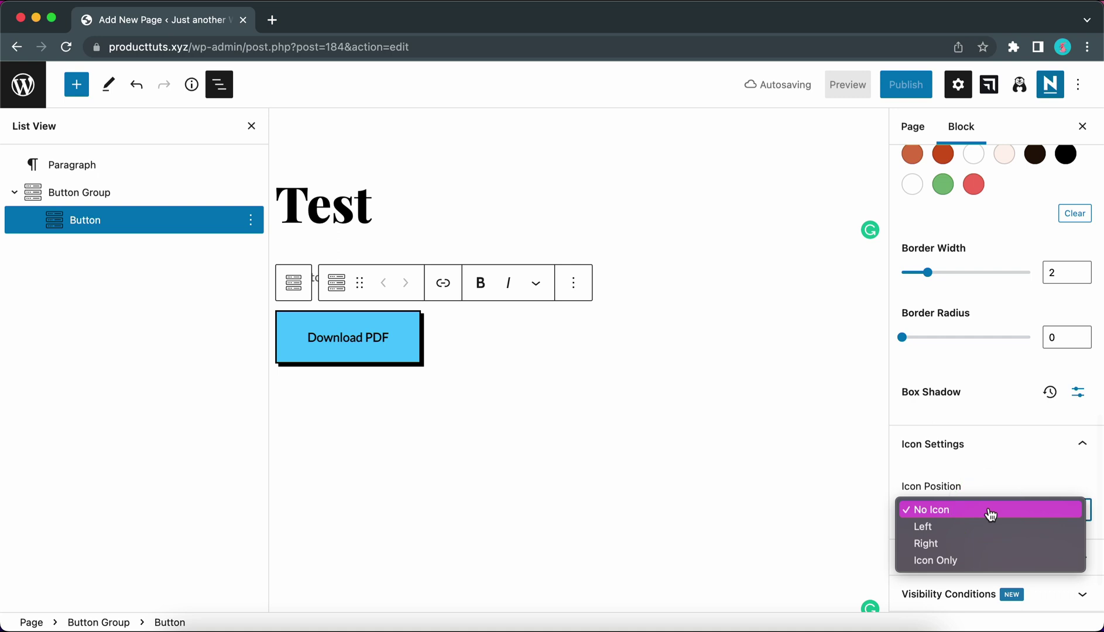
left_click(947, 529)
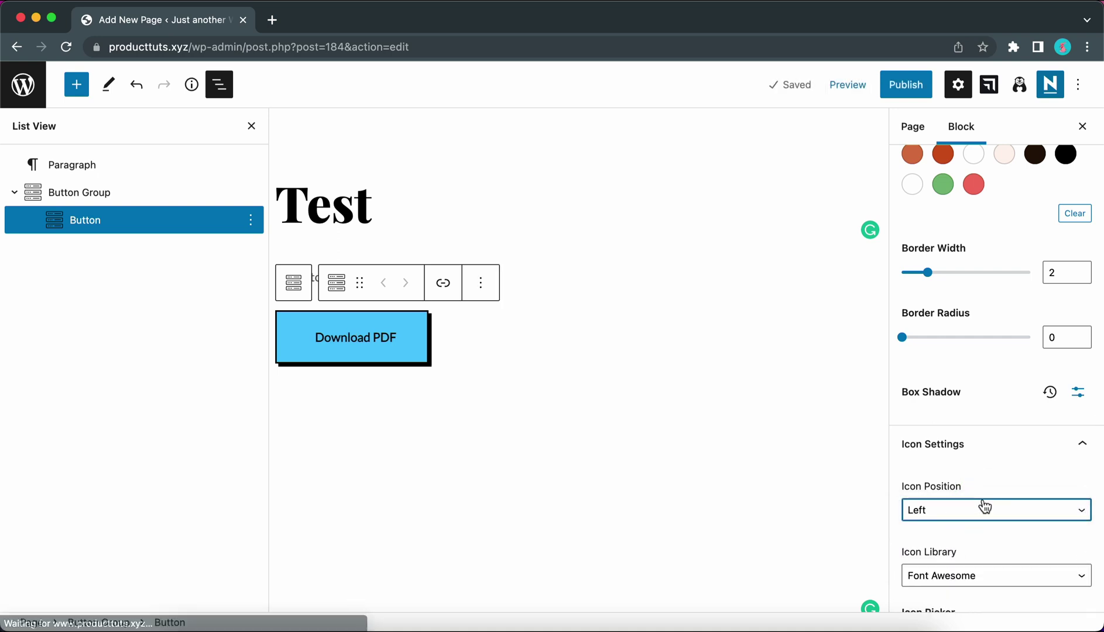
Keep the Font Awesome library and choose the arrow-alt-circle-down icon by searching 'downloa'.
scroll(984, 506, "down", 3)
scroll(984, 507, "down", 1)
left_click(978, 477)
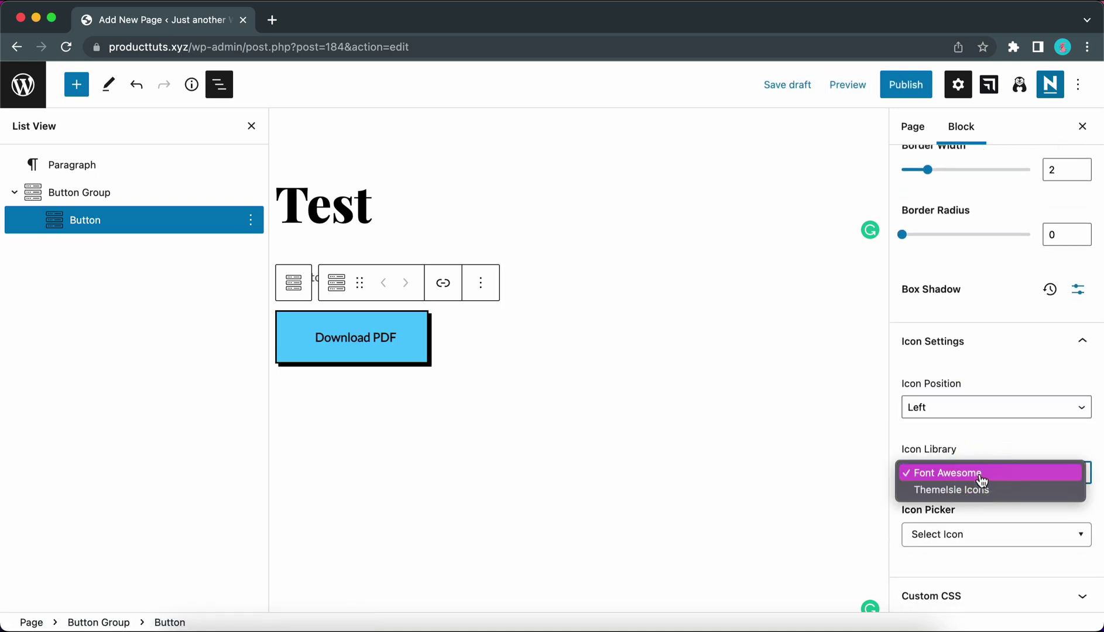
left_click(977, 474)
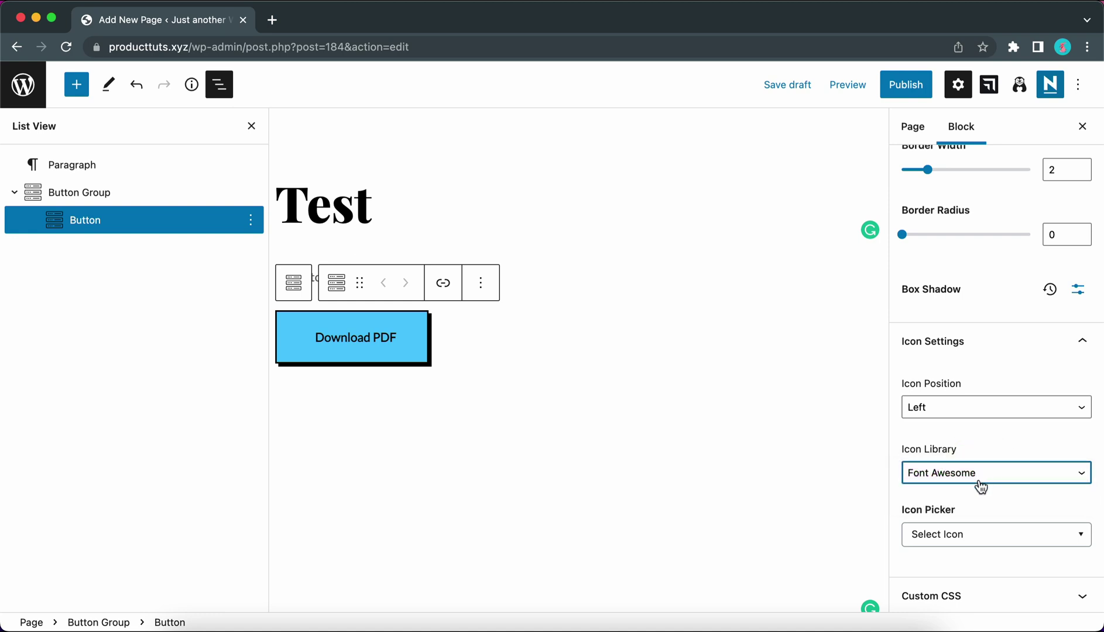
scroll(979, 487, "down", 2)
left_click(961, 481)
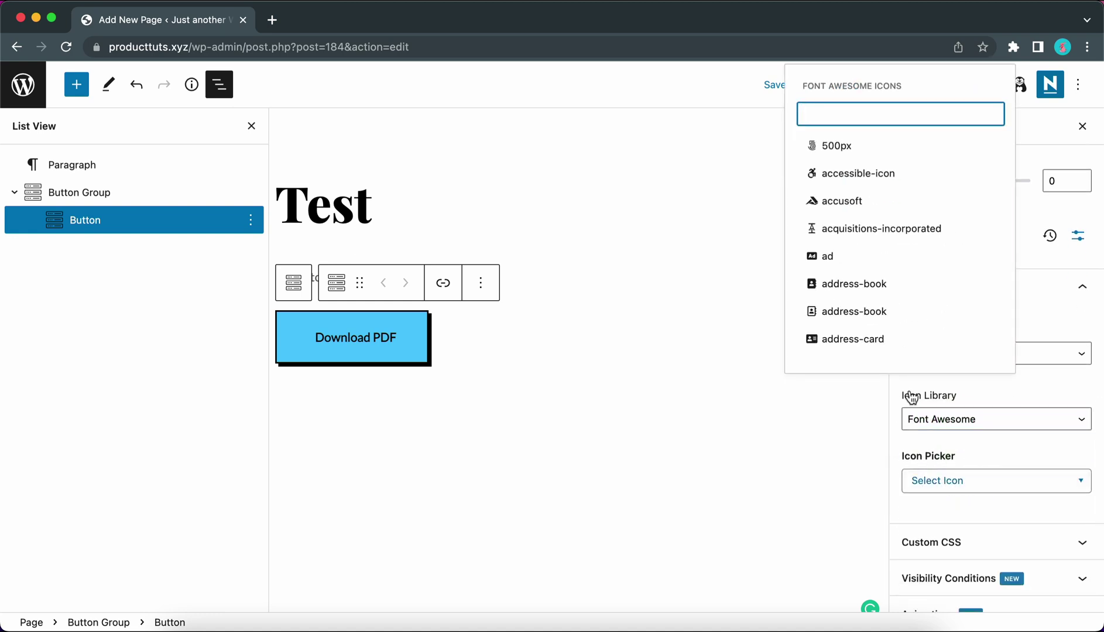
left_click(861, 122)
type("download")
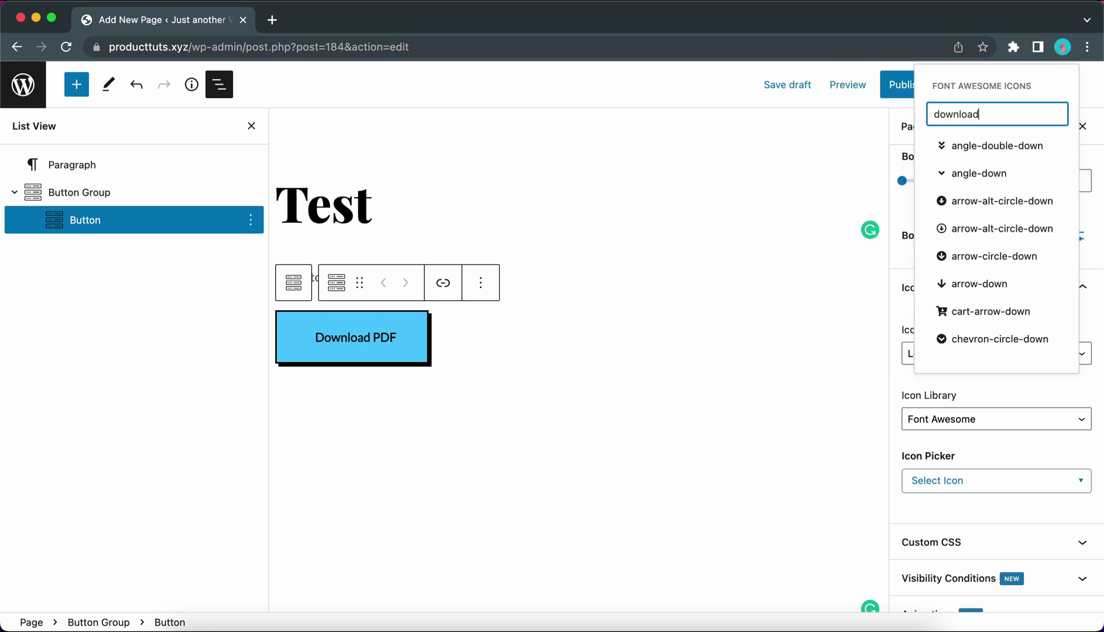
left_click(962, 201)
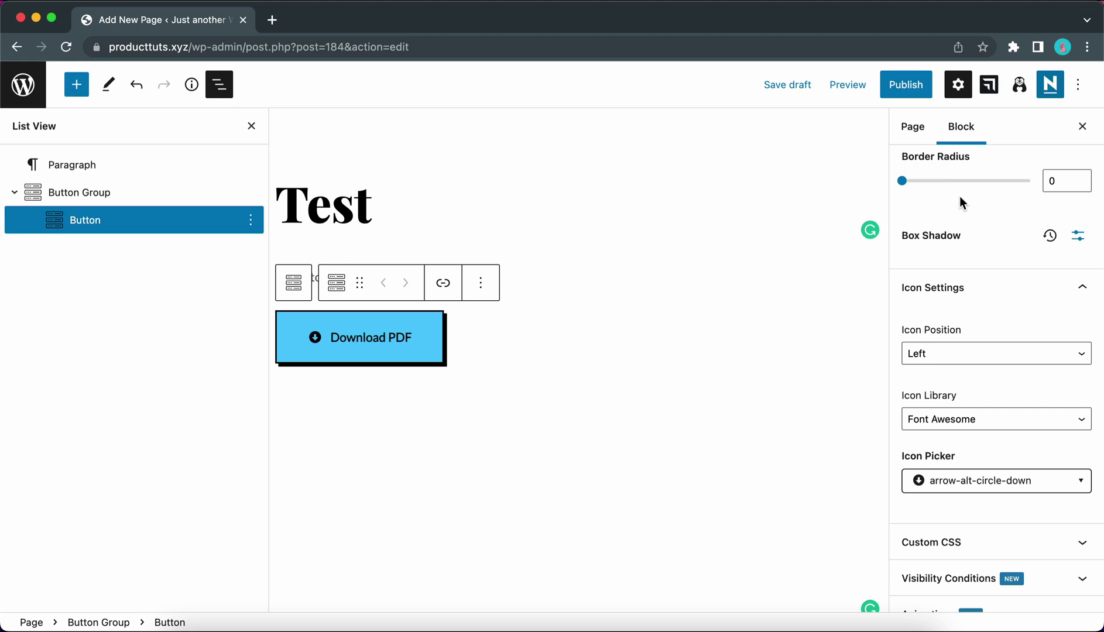
Start a link on the button, then bring up the WordPress logo's link options.
scroll(973, 500, "down", 2)
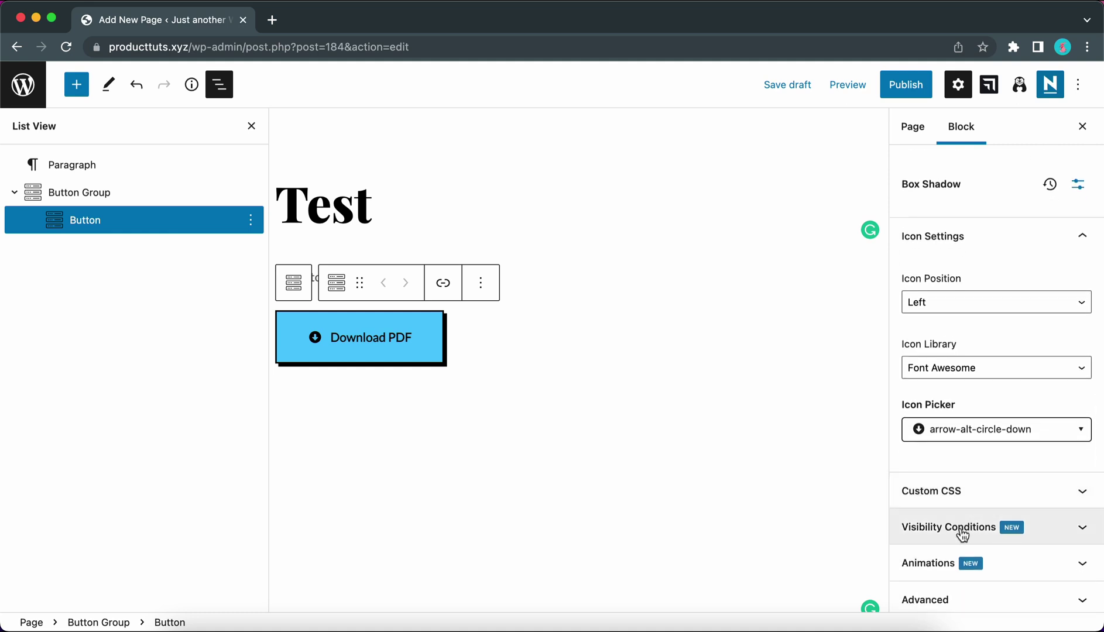
scroll(947, 559, "down", 1)
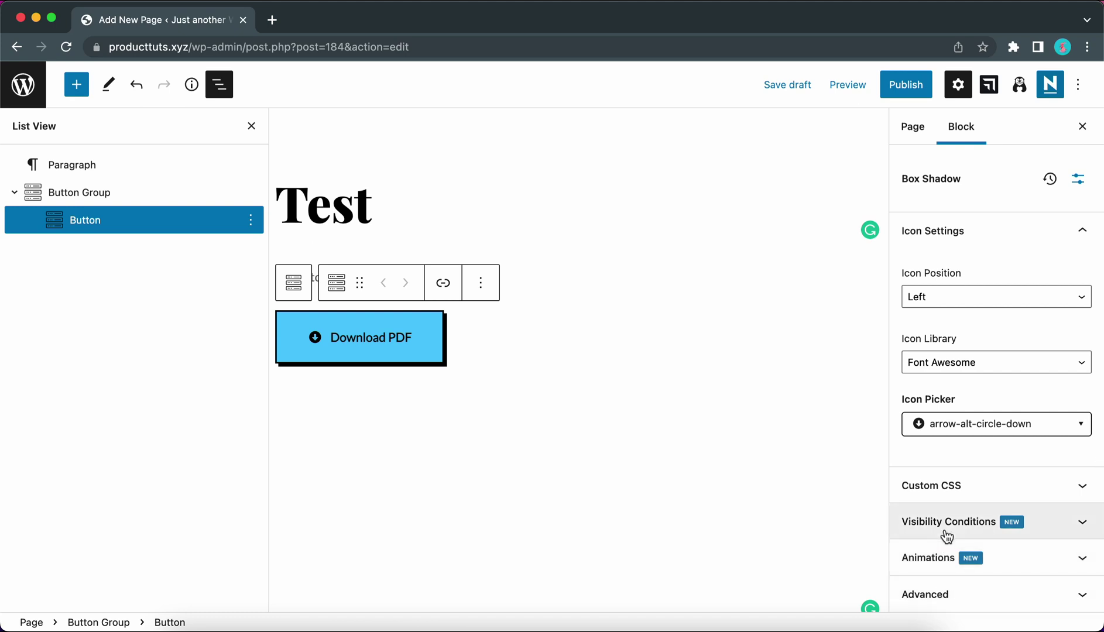
left_click(449, 289)
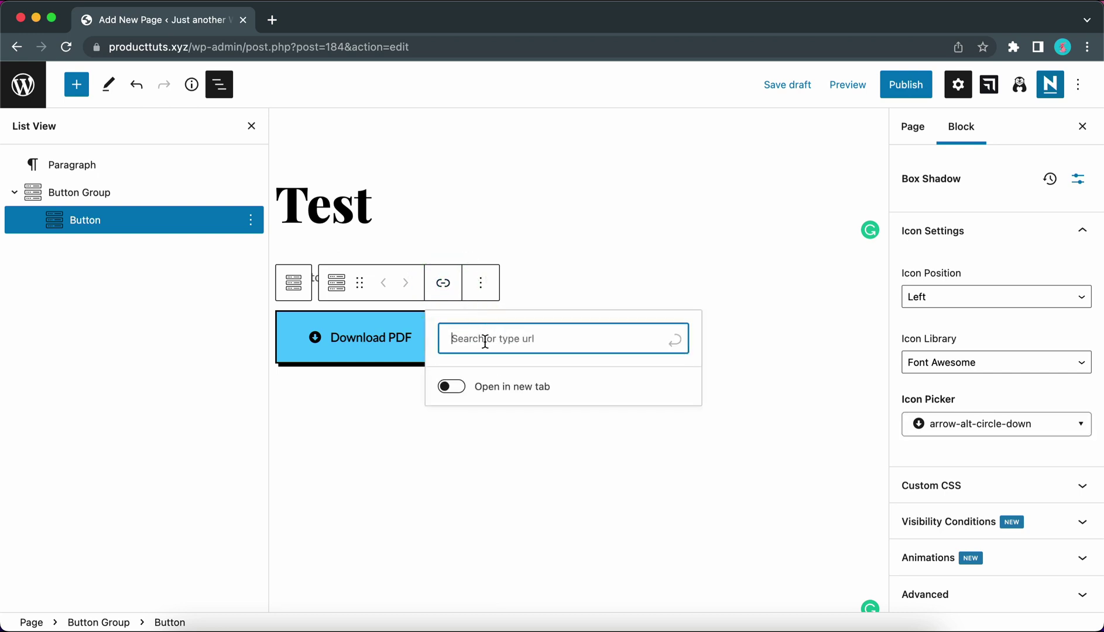
right_click(22, 85)
Open admin Pages in a new tab and copy test.pdf's file URL from the Media Library.
left_click(49, 102)
left_click(295, 22)
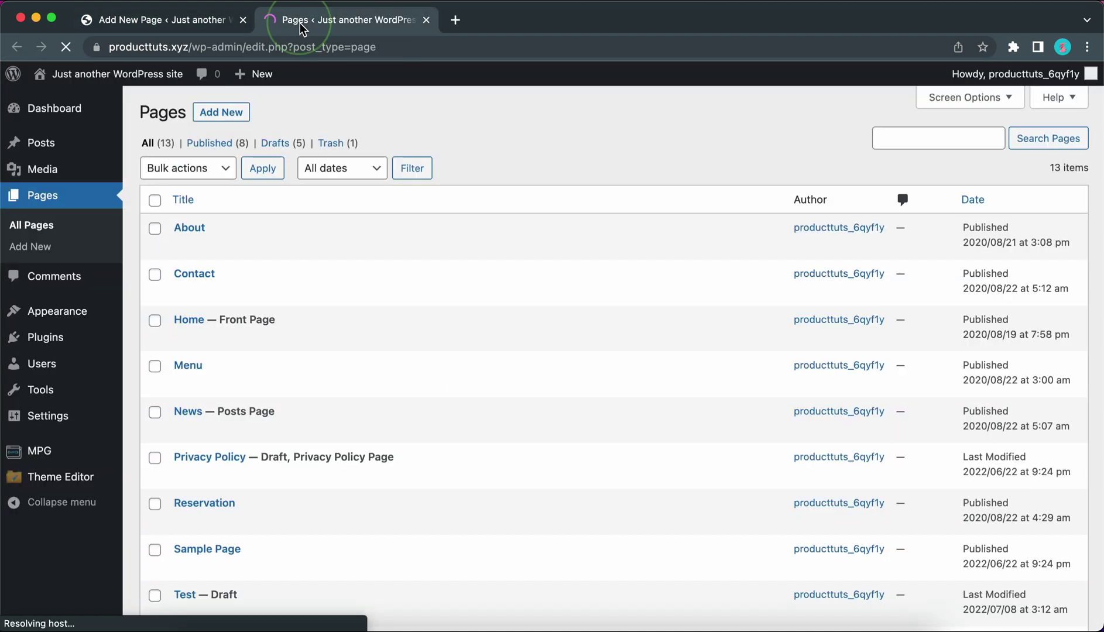
left_click(55, 171)
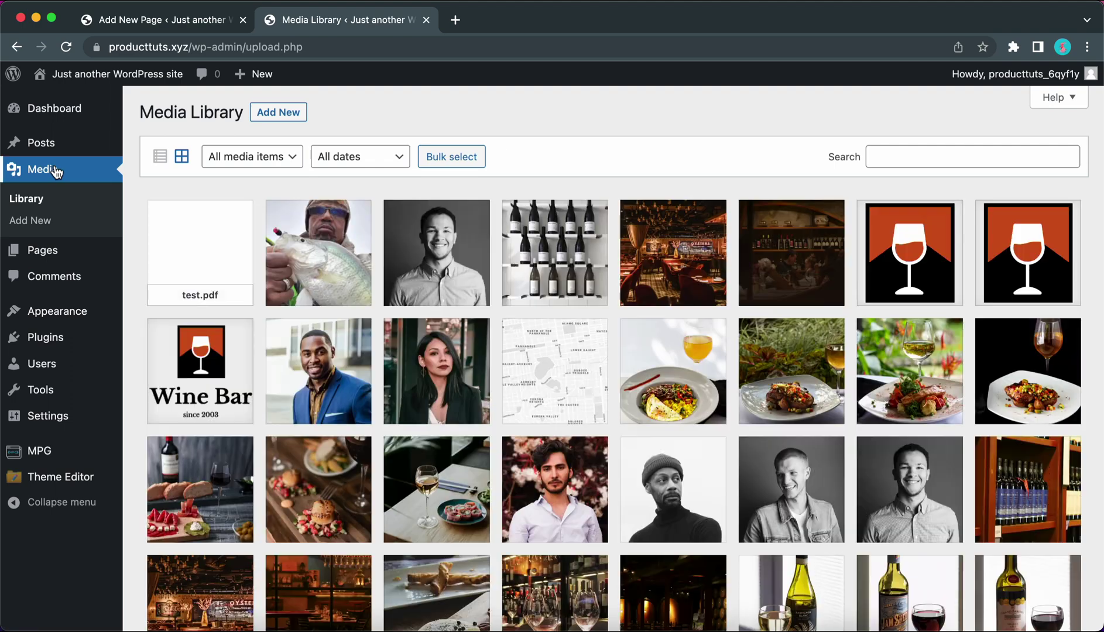
left_click(209, 252)
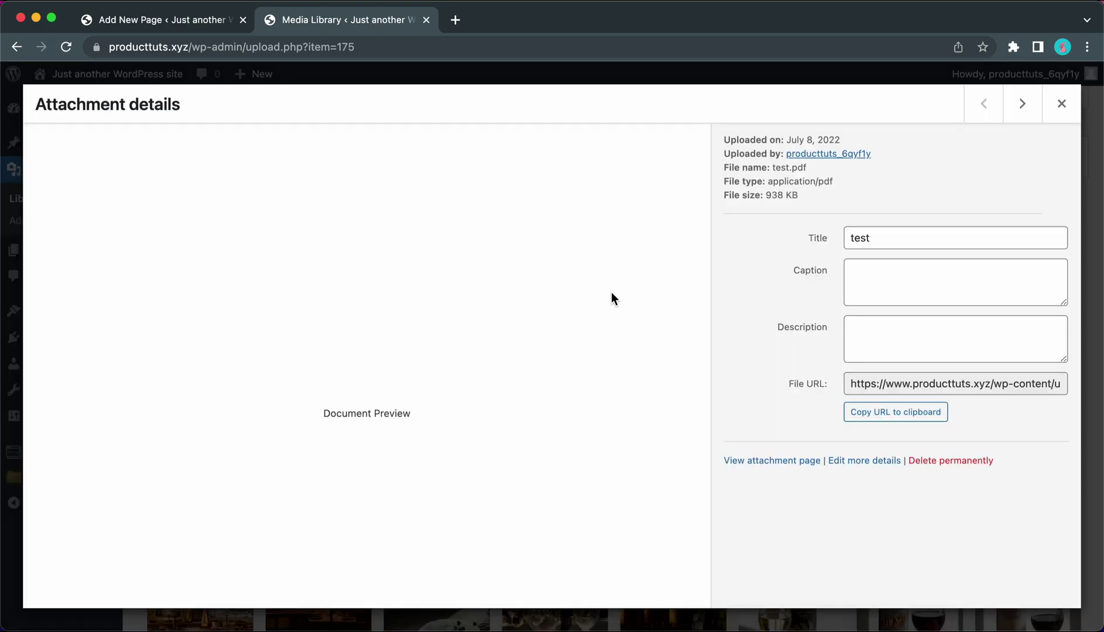
left_click(899, 423)
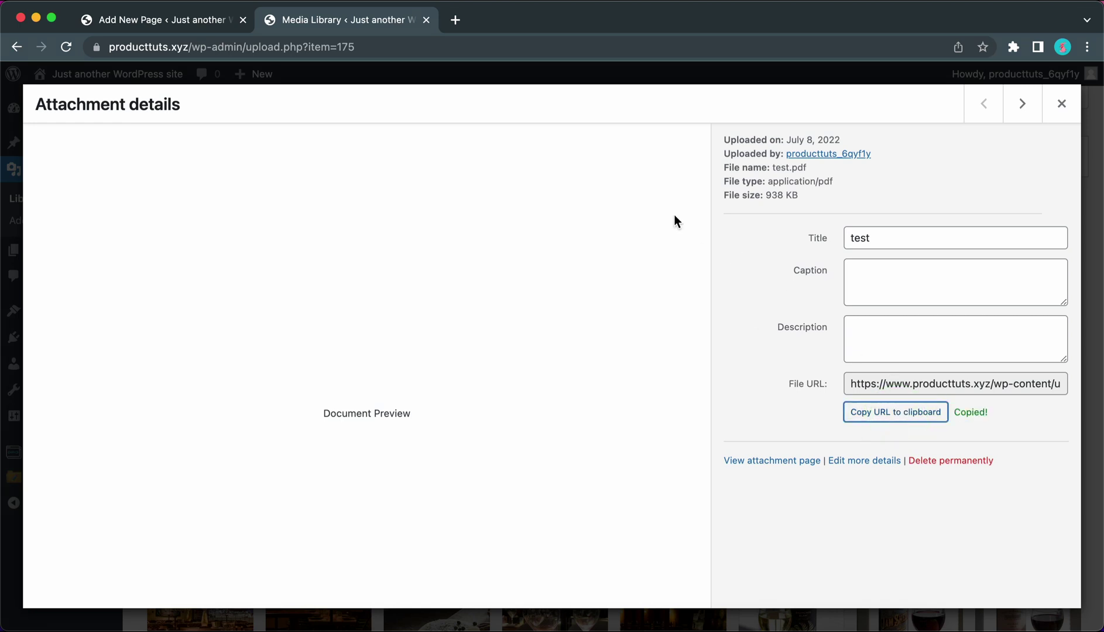
Back in the editor, paste the test.pdf URL as the Download PDF button's link.
left_click(183, 23)
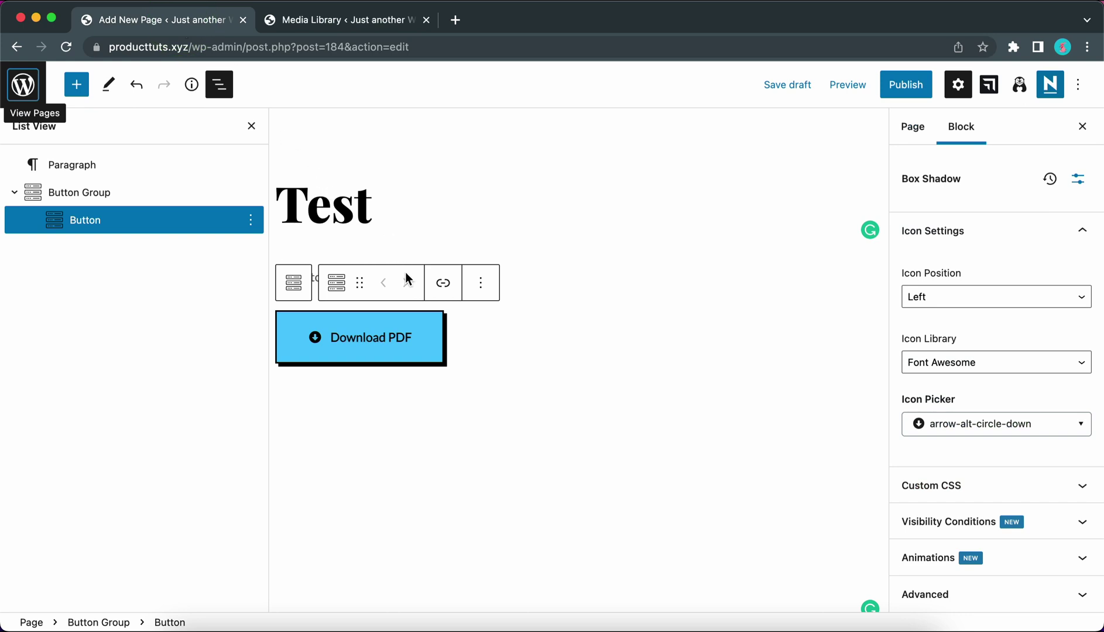
left_click(442, 285)
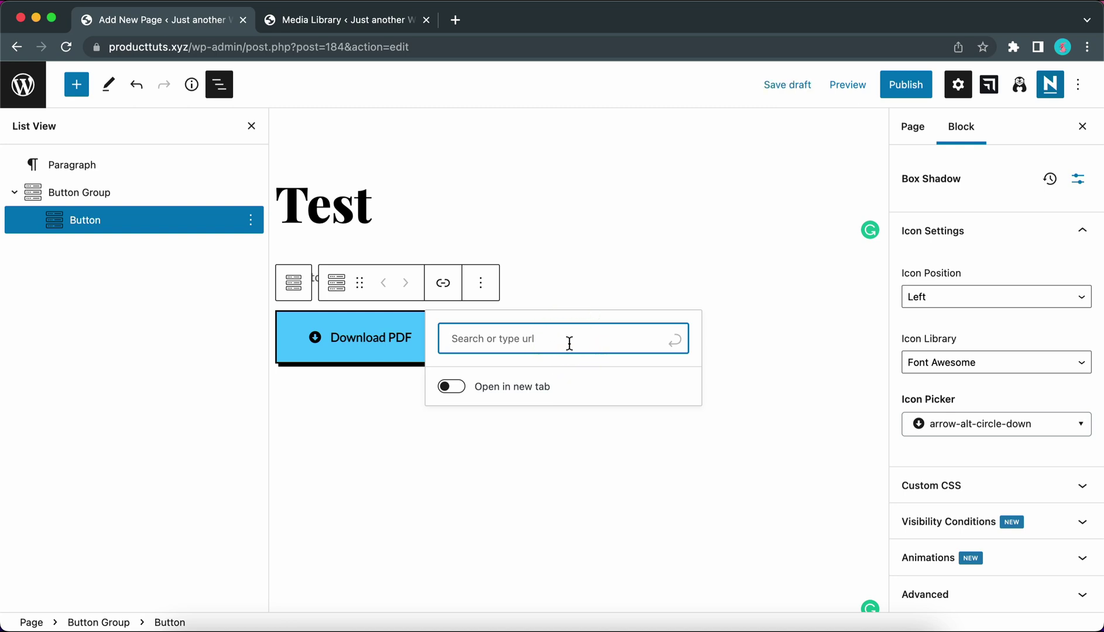
key("super+v")
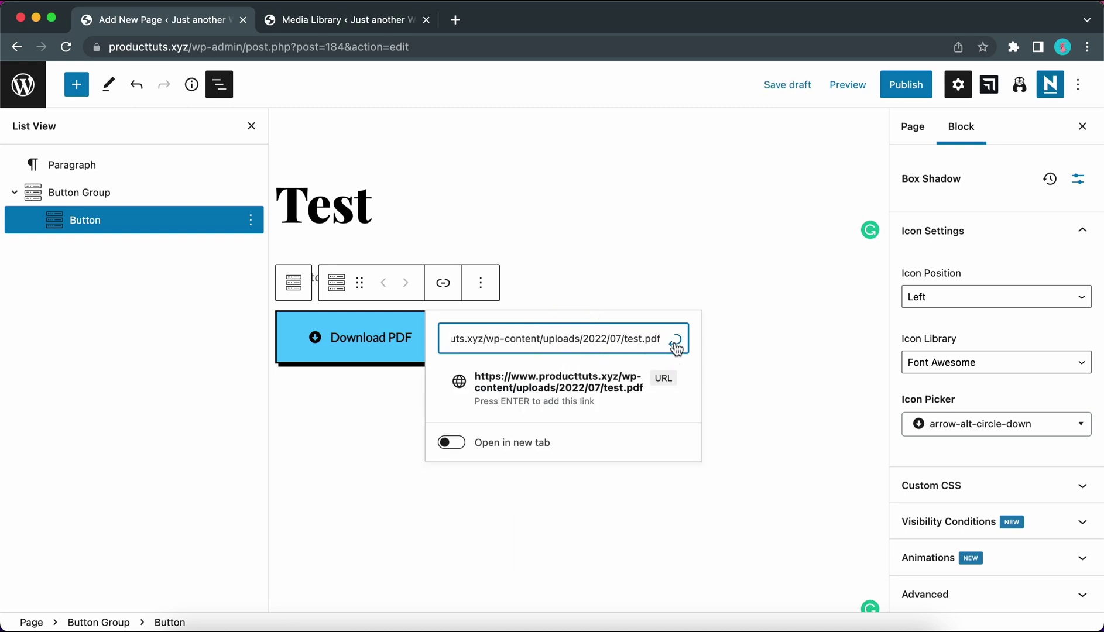
left_click(674, 340)
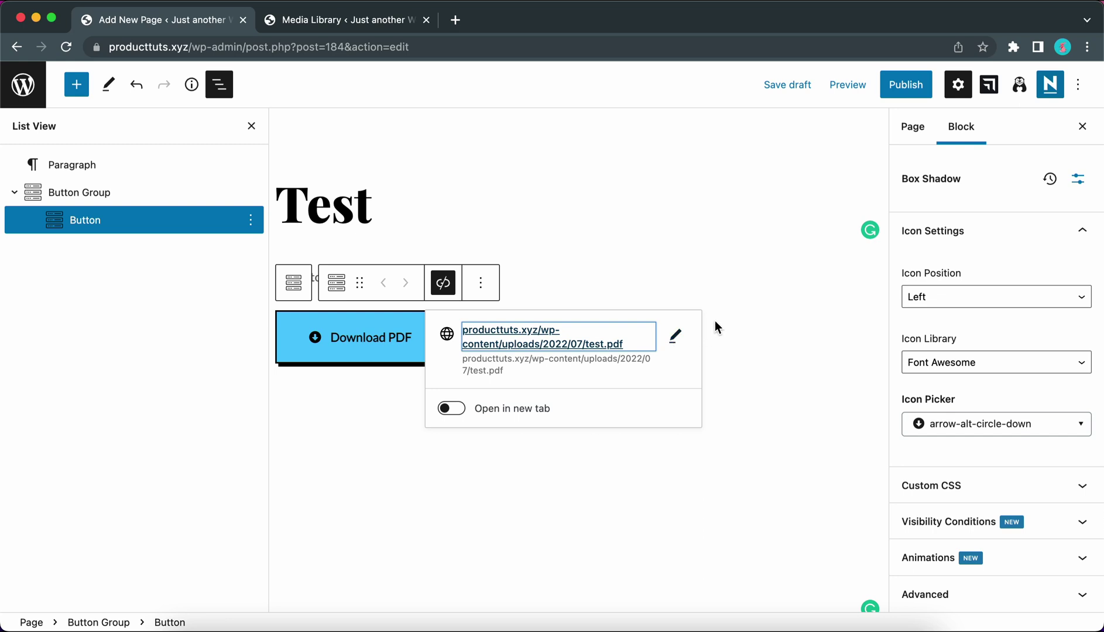
Preview the page in a new tab and click Download PDF to open test.pdf.
left_click(846, 86)
left_click(754, 221)
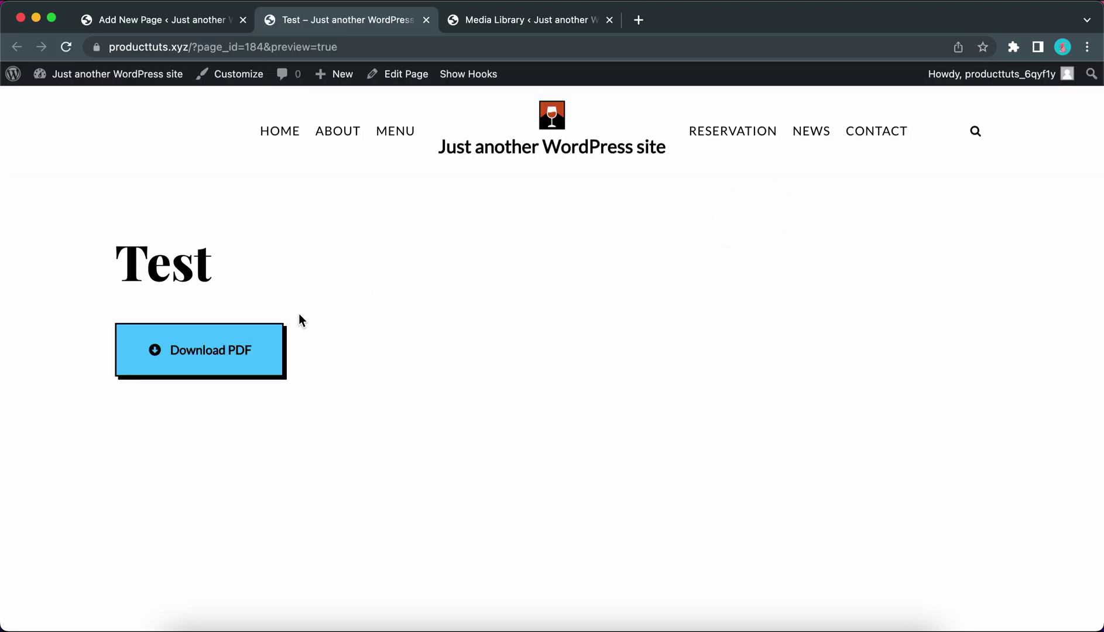
left_click(267, 359)
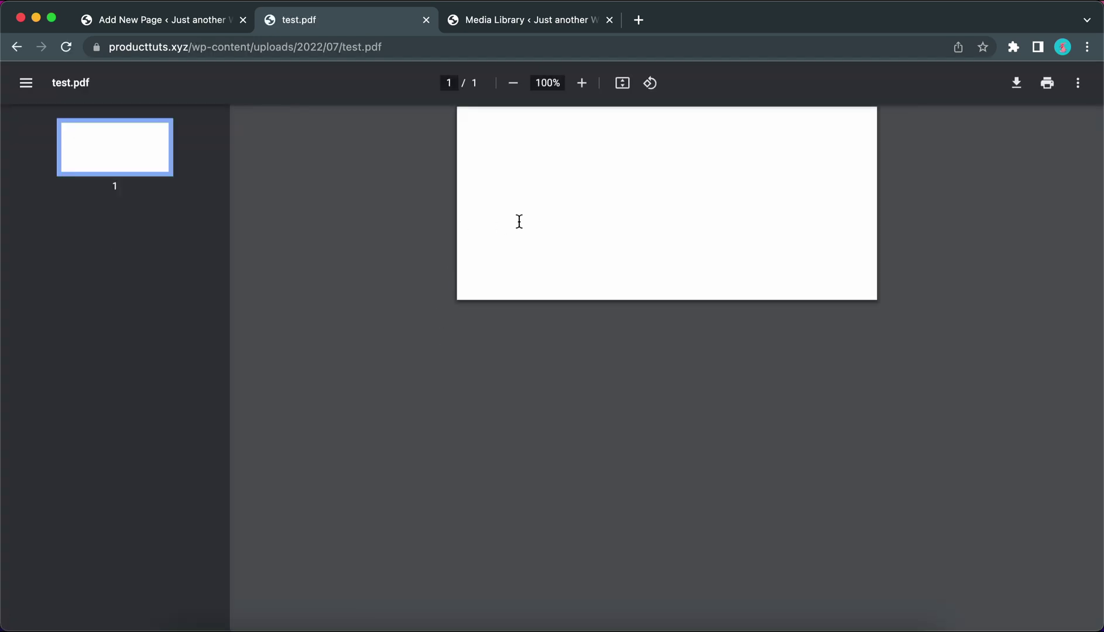
Close the PDF tab, publish the Test page, and view it live at /test-3/.
key("super+w")
left_click(453, 375)
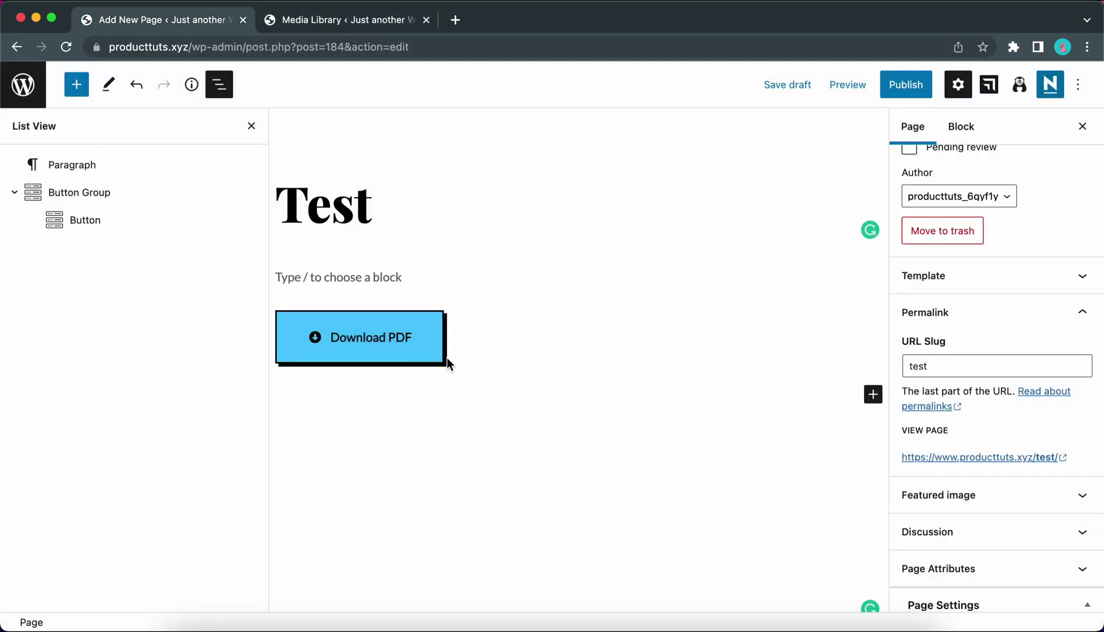
left_click(892, 87)
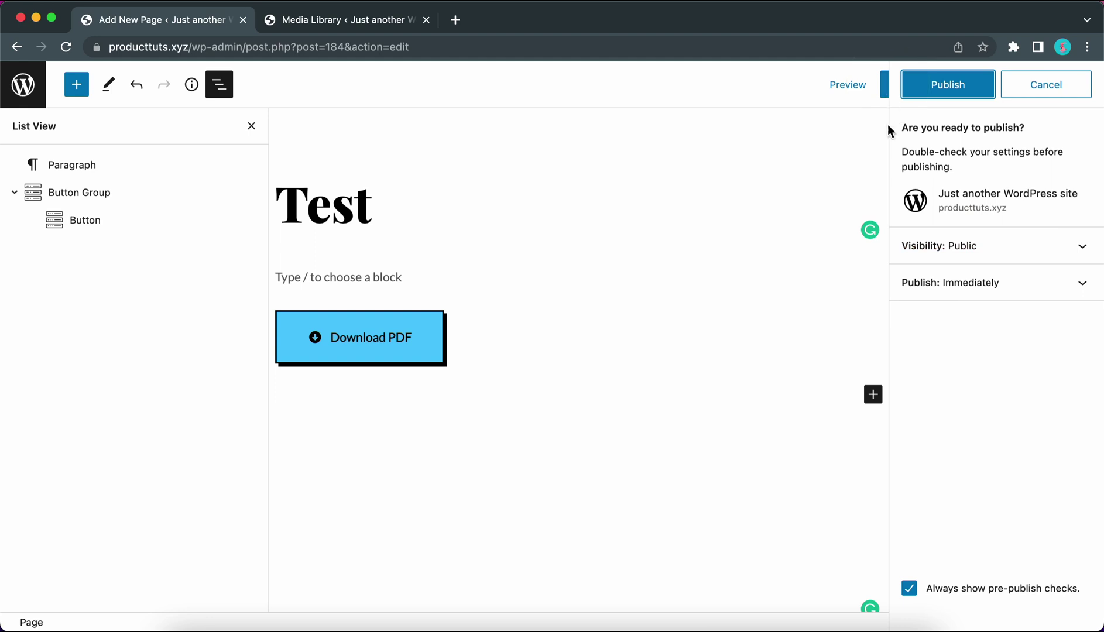
left_click(959, 94)
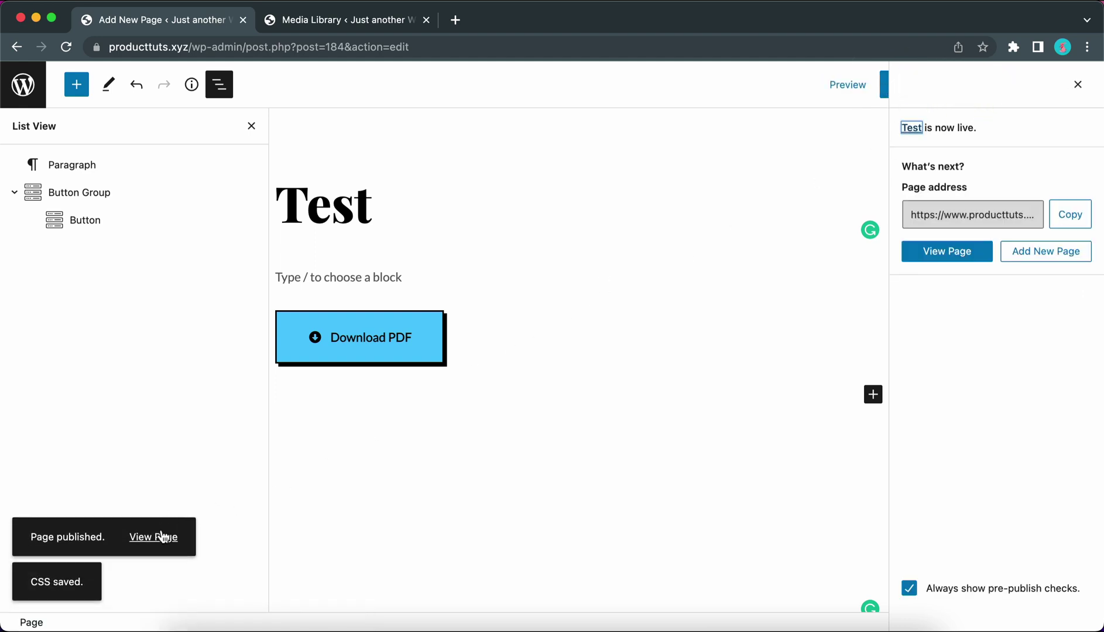
left_click(160, 536)
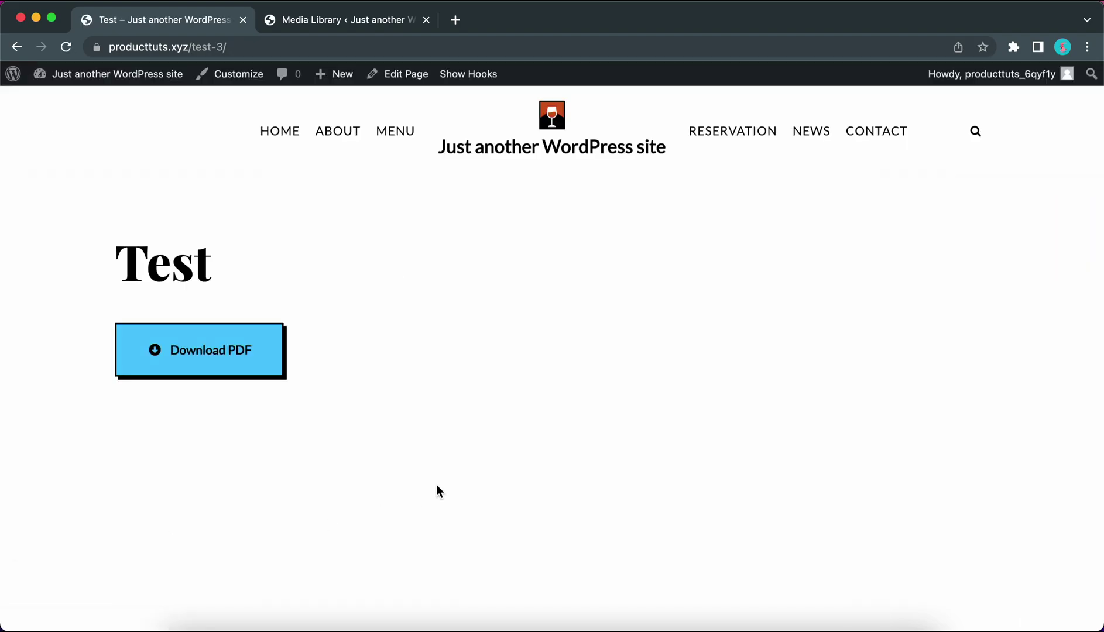